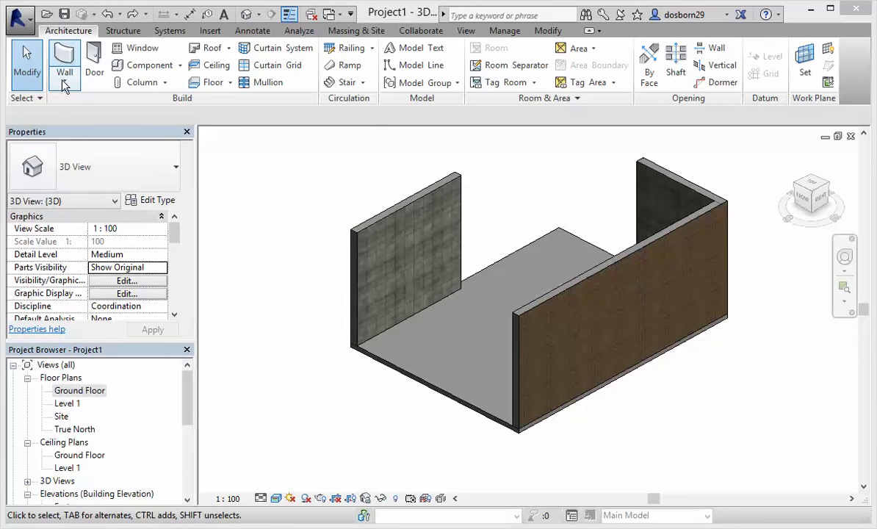
Open the Ground Floor plan and start a wall of type Curtain Wall 6mm Thk Glazing.
double_click(68, 391)
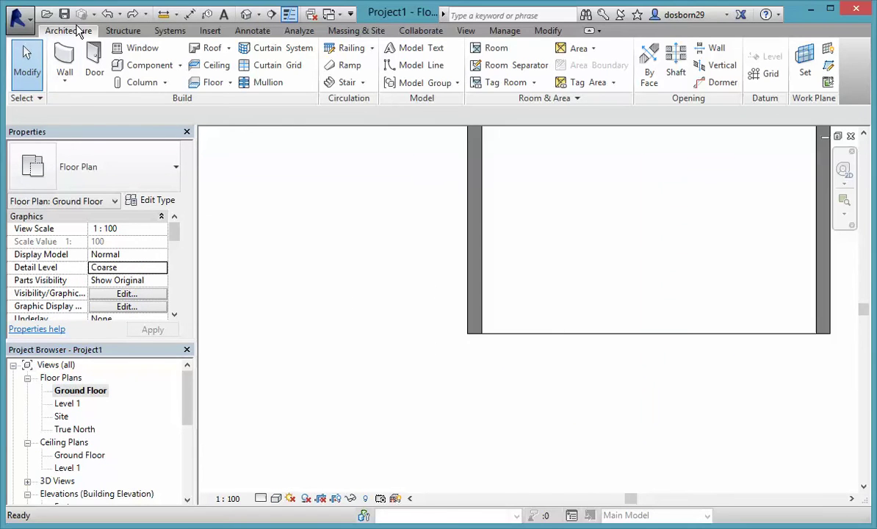
left_click(67, 64)
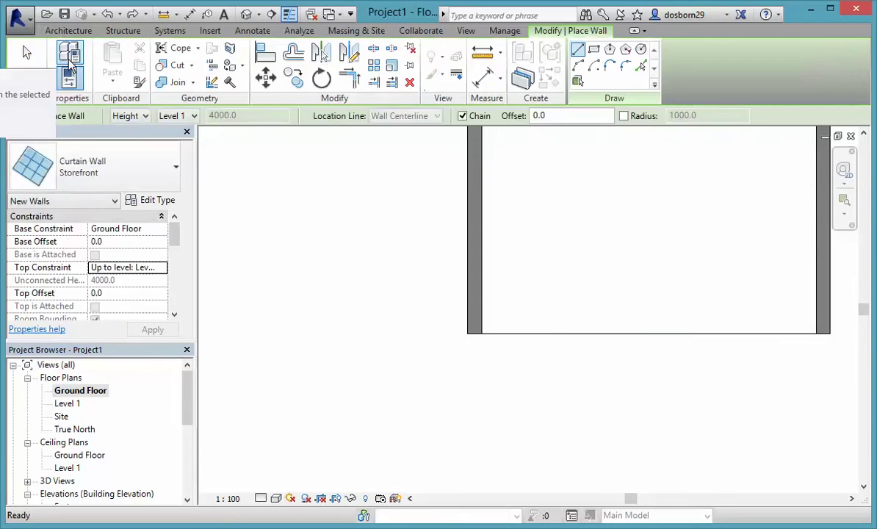
left_click(176, 172)
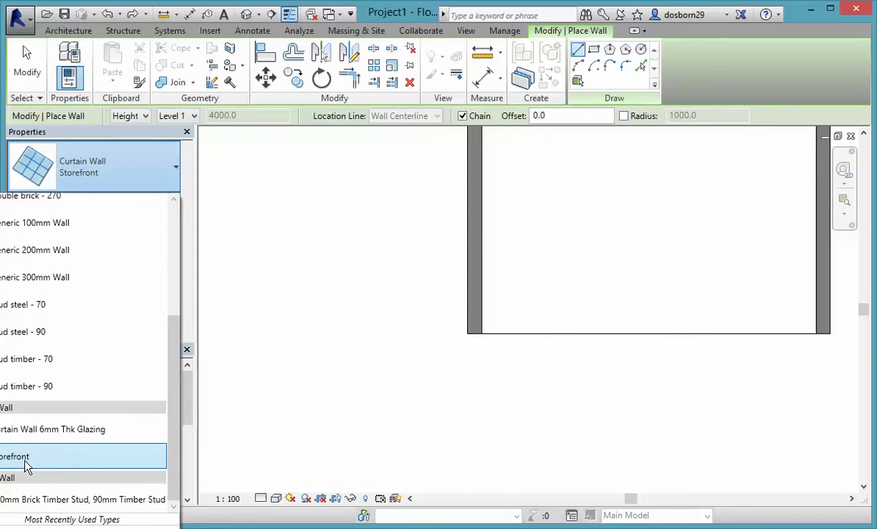
left_click(26, 436)
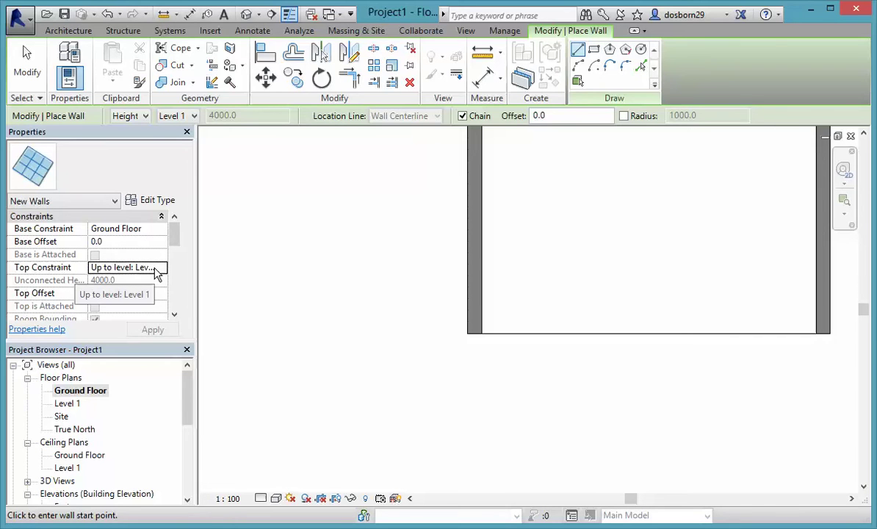
Set the new curtain wall's top constraint to Up to level: Level 1.
left_click(155, 267)
left_click(161, 268)
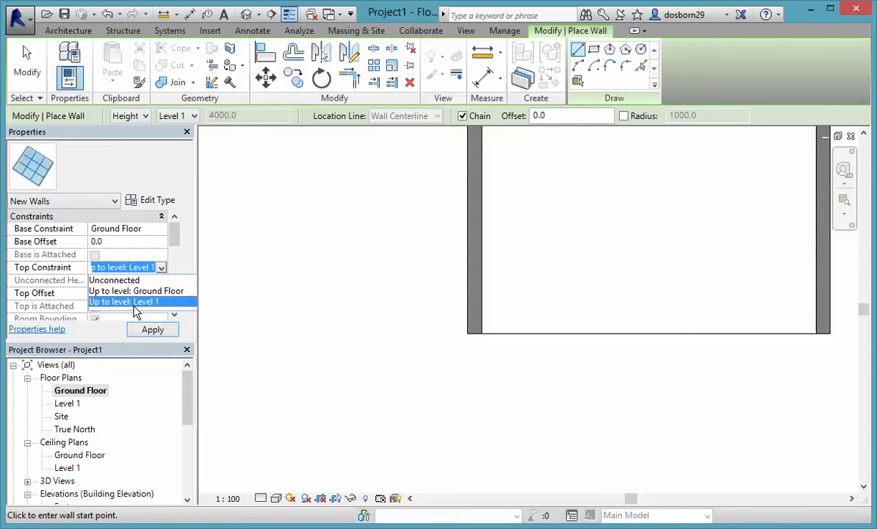
left_click(135, 302)
scroll(188, 302, "down", 4)
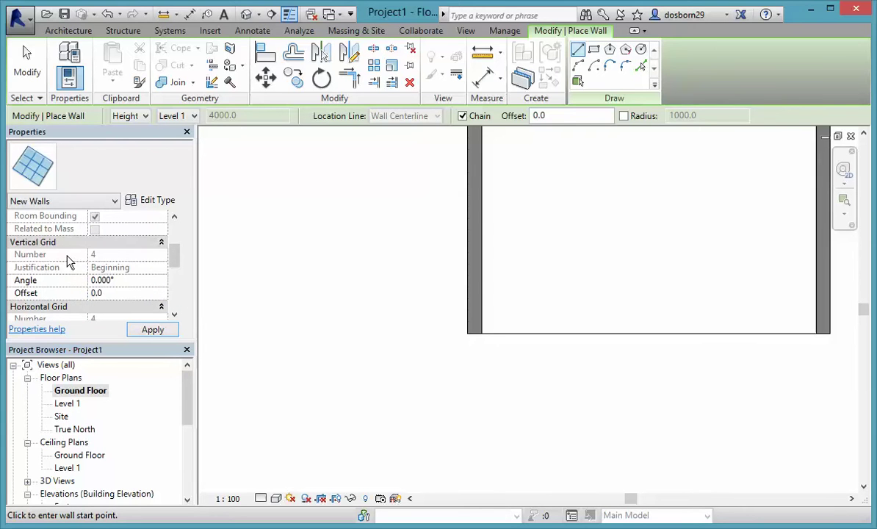
scroll(59, 288, "down", 1)
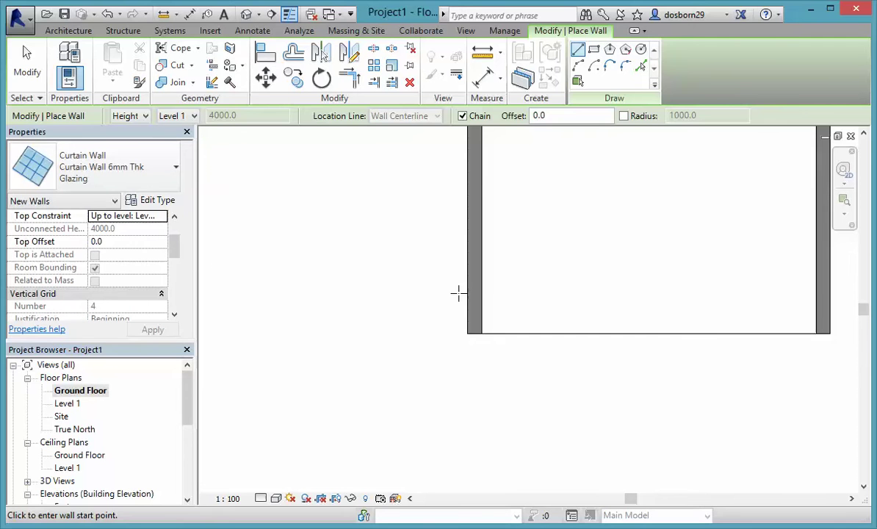
Draw two chained curtain walls along the floor's open edges, from the end of the short side wall via the floor corner to the back wall's end.
scroll(490, 292, "up", 1)
scroll(489, 293, "down", 2)
middle_click_drag(510, 266, 472, 382)
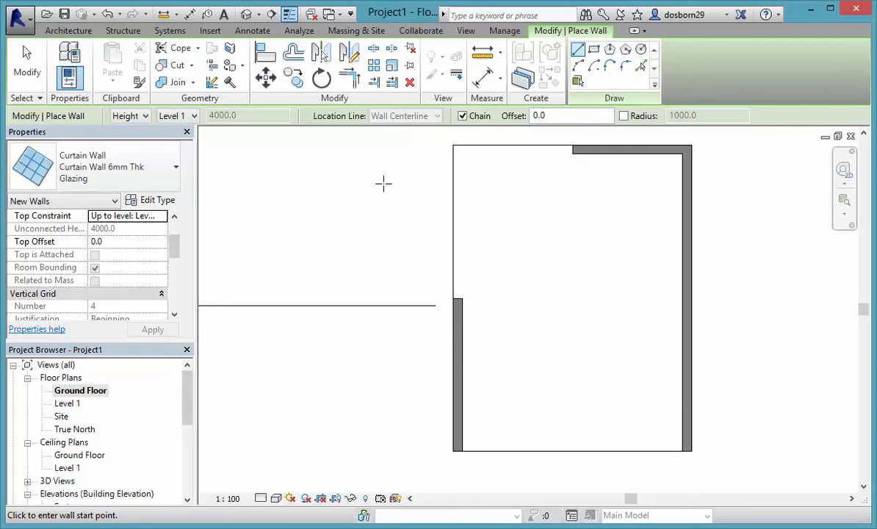
left_click(453, 299)
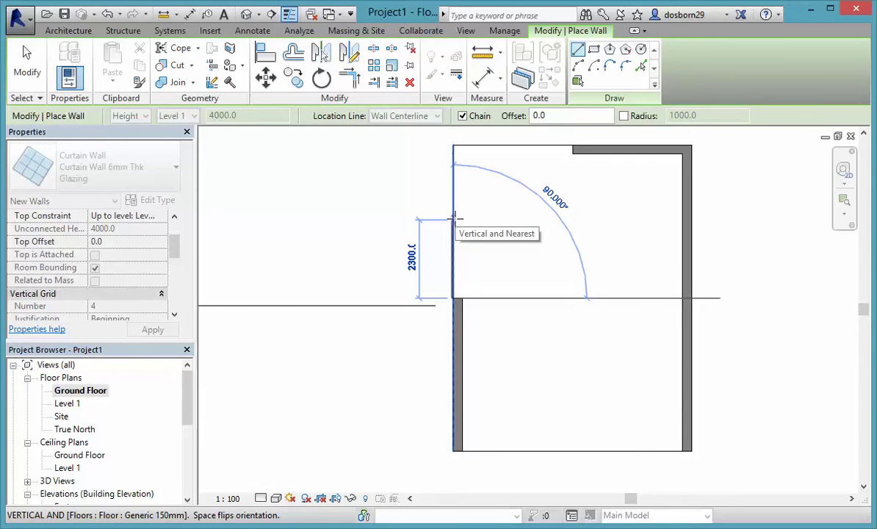
left_click(453, 145)
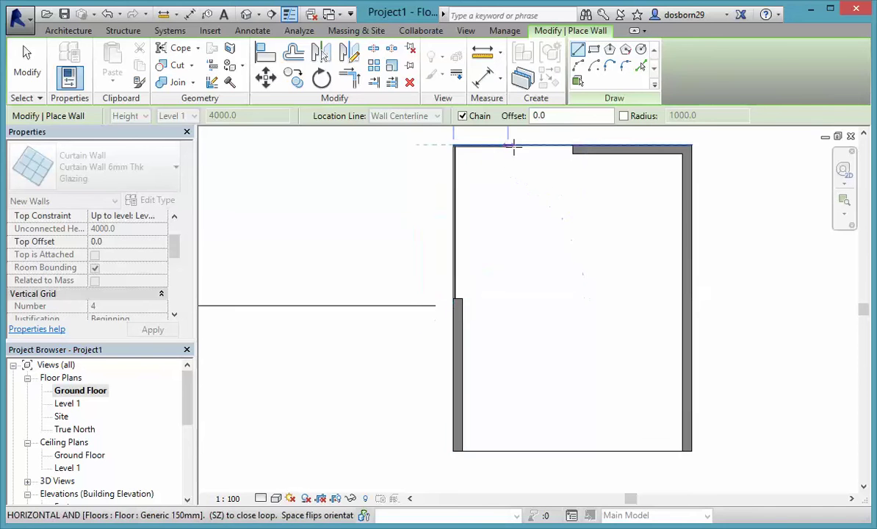
left_click(573, 145)
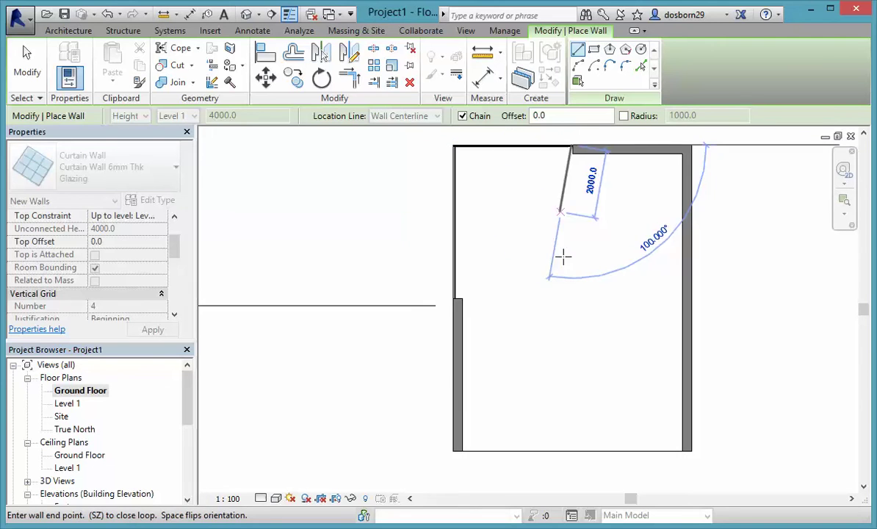
key("Escape")
key("Escape")
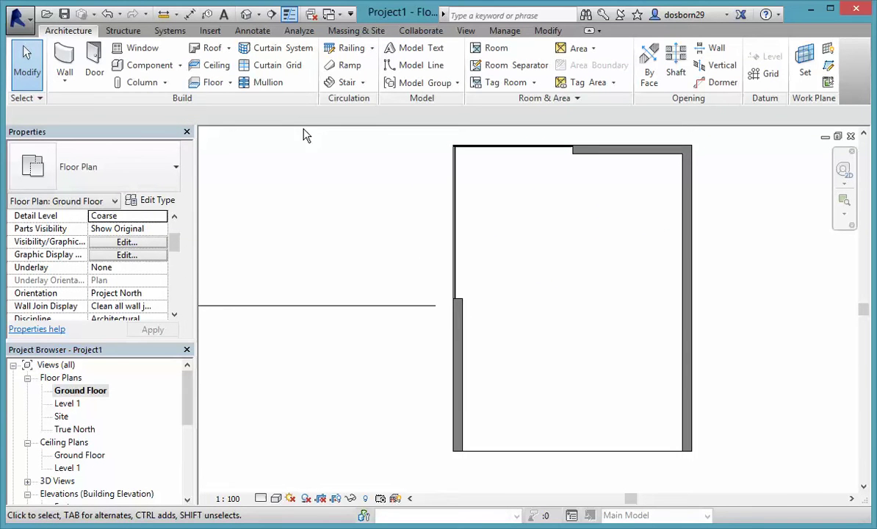
In the 3D view, select the back curtain wall and set its type's horizontal grid layout to Fixed Number.
left_click(246, 14)
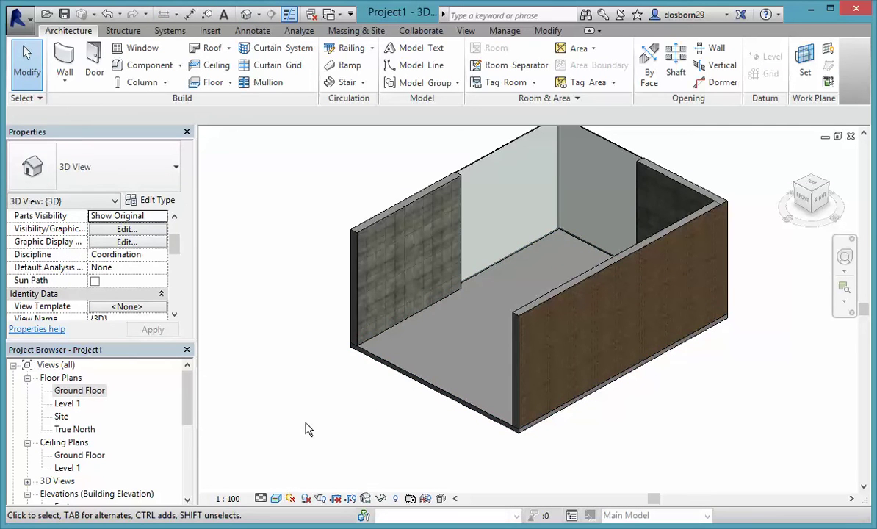
middle_click_drag(308, 427, 710, 370, "shift")
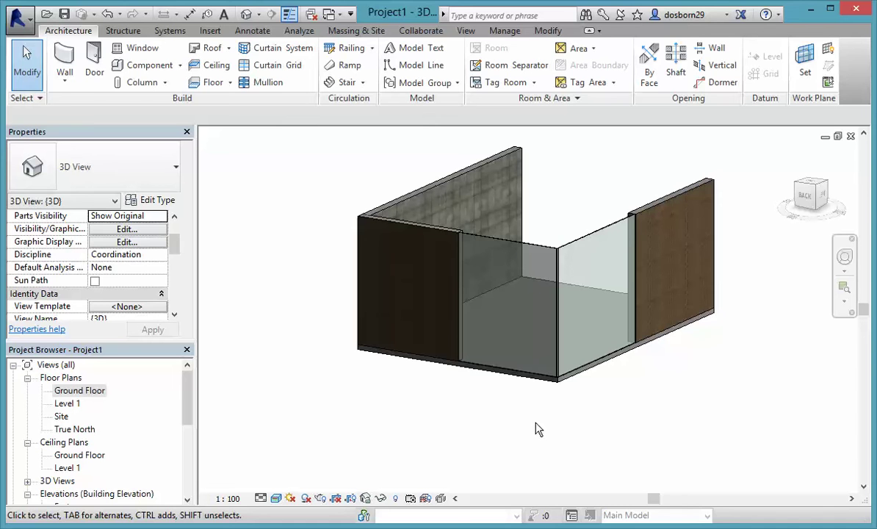
left_click(515, 248)
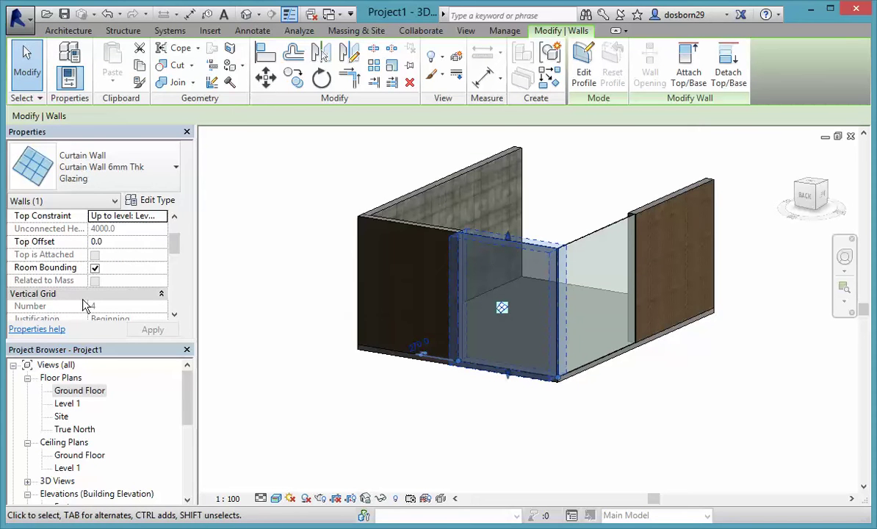
left_click(158, 200)
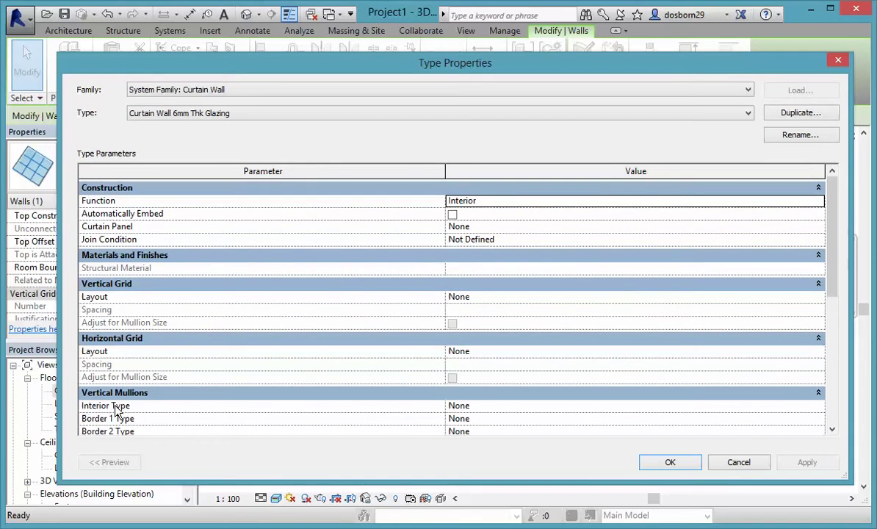
left_click(466, 351)
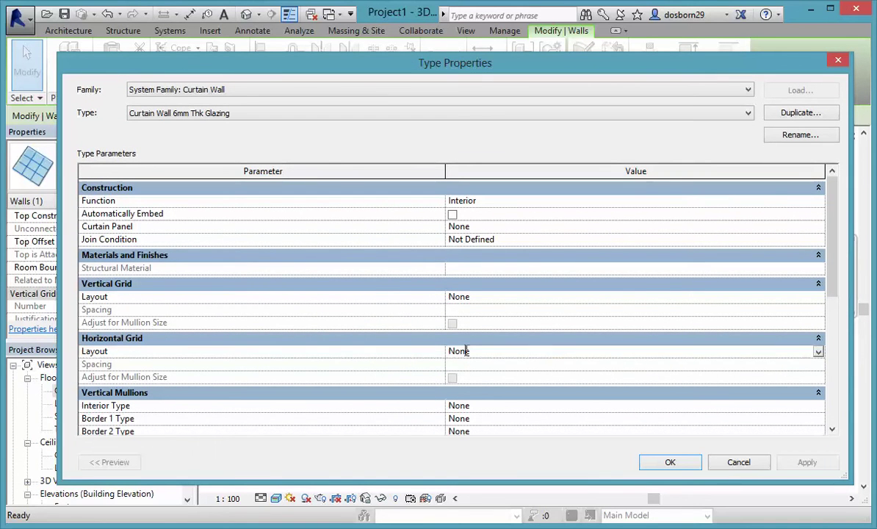
left_click(783, 353)
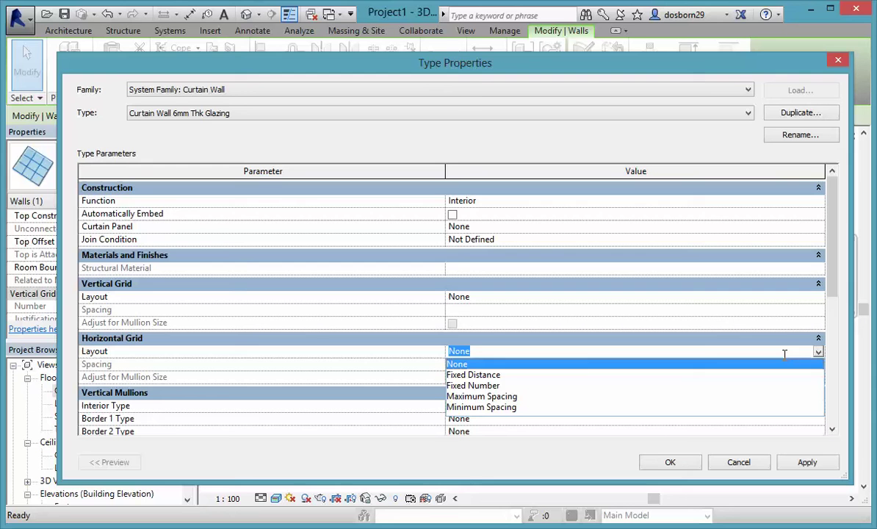
left_click(479, 386)
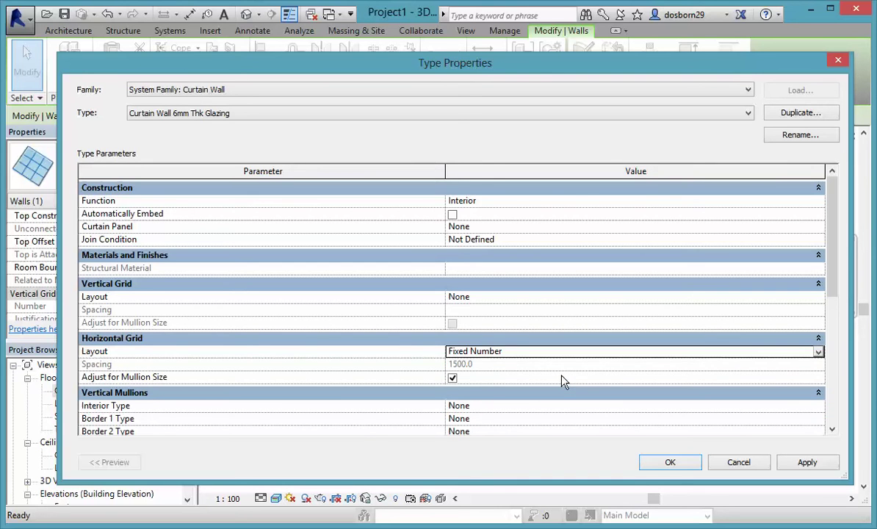
Set the curtain wall type's vertical grid layout to Fixed Number and apply the type changes.
left_click_drag(831, 254, 830, 304)
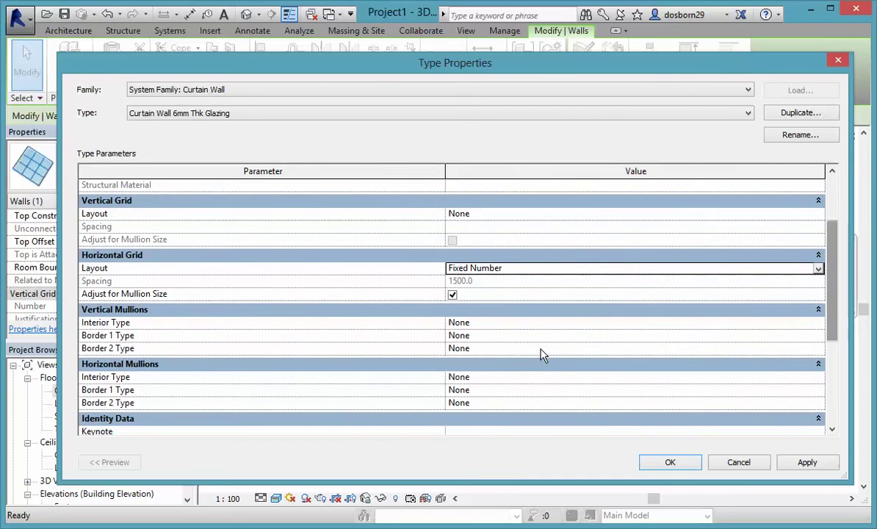
left_click(457, 217)
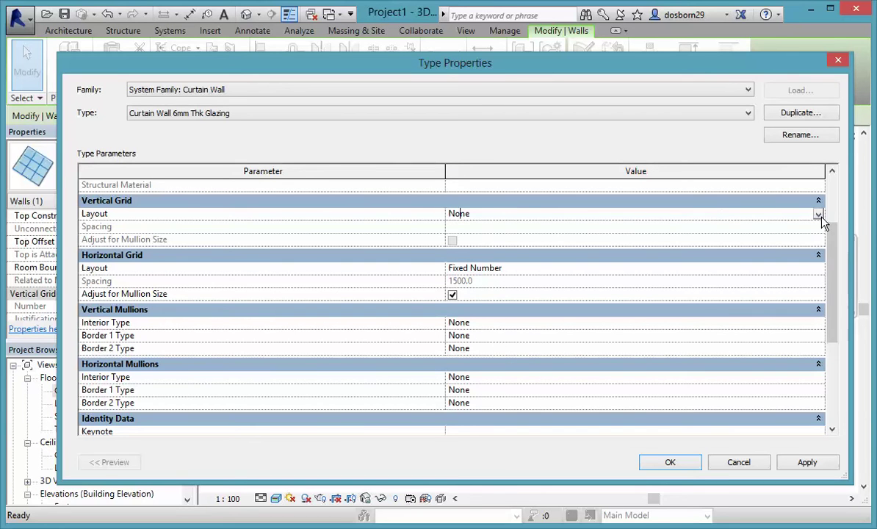
left_click(820, 214)
left_click(455, 248)
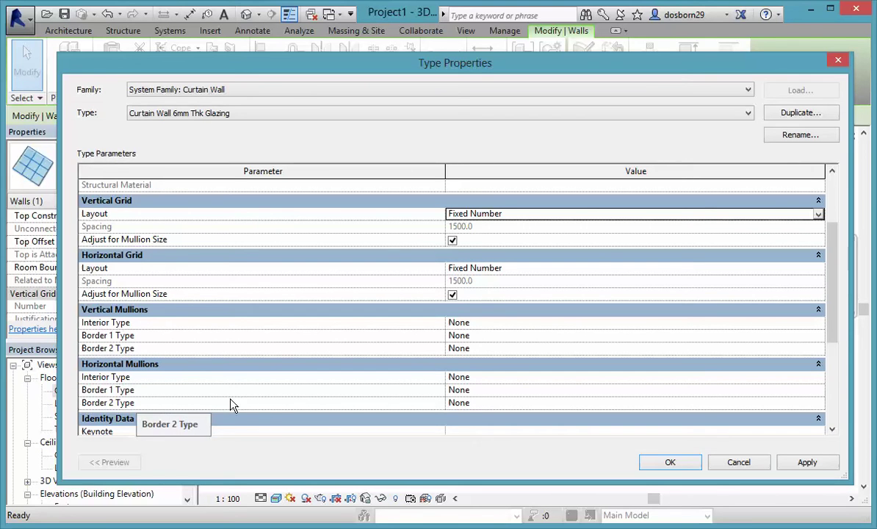
left_click(823, 468)
left_click(680, 467)
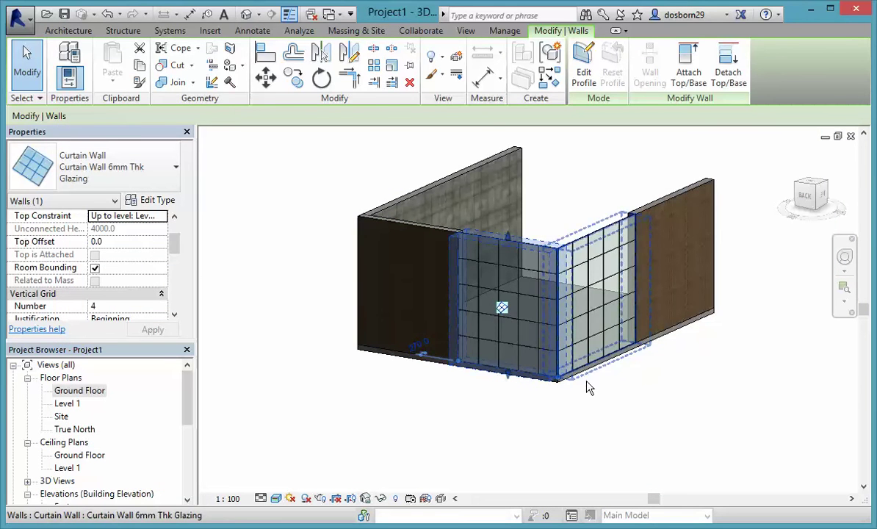
left_click(588, 420)
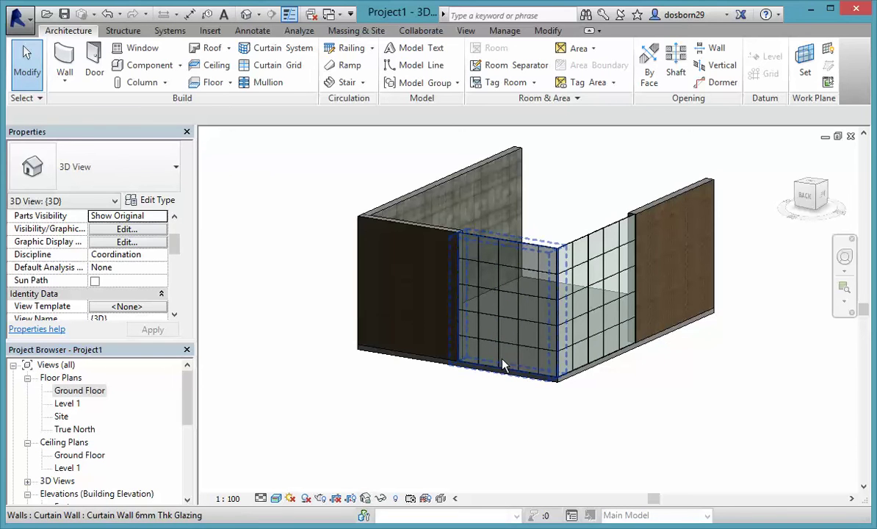
Set the vertical grid number to 3 and the horizontal grid number to 2 for new curtain walls.
left_click(63, 55)
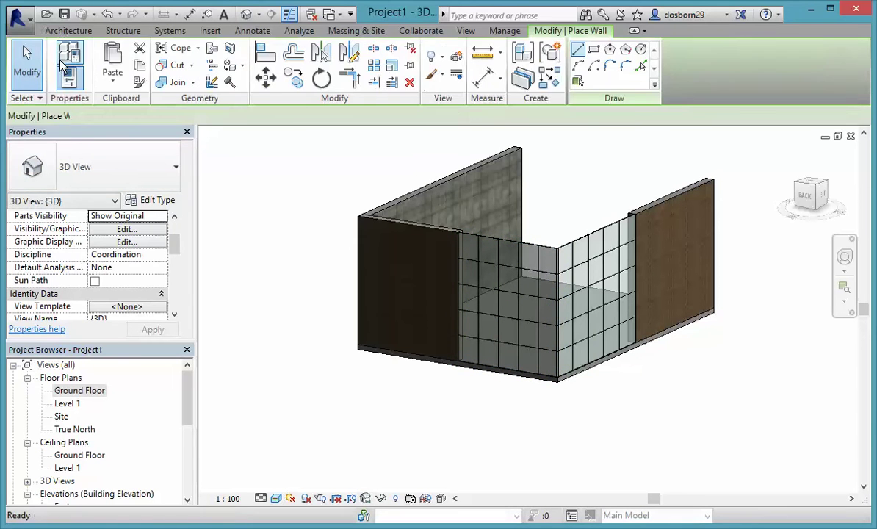
left_click(157, 199)
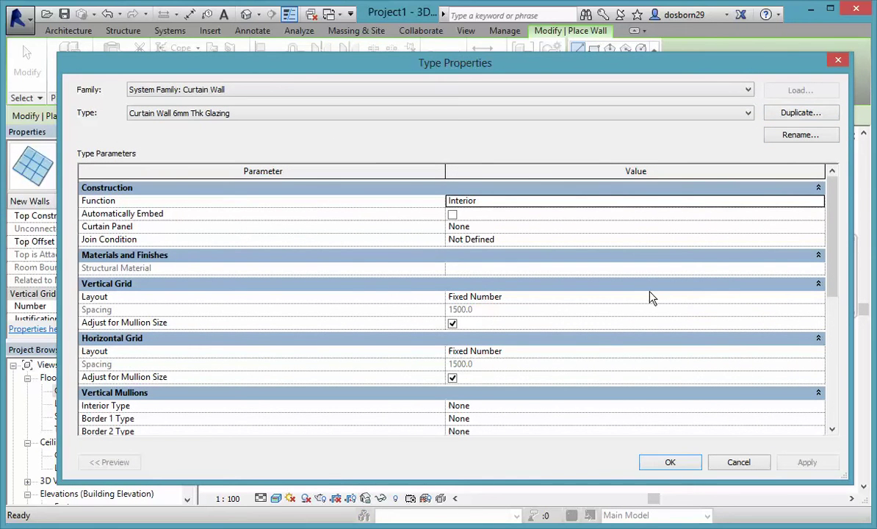
left_click(741, 463)
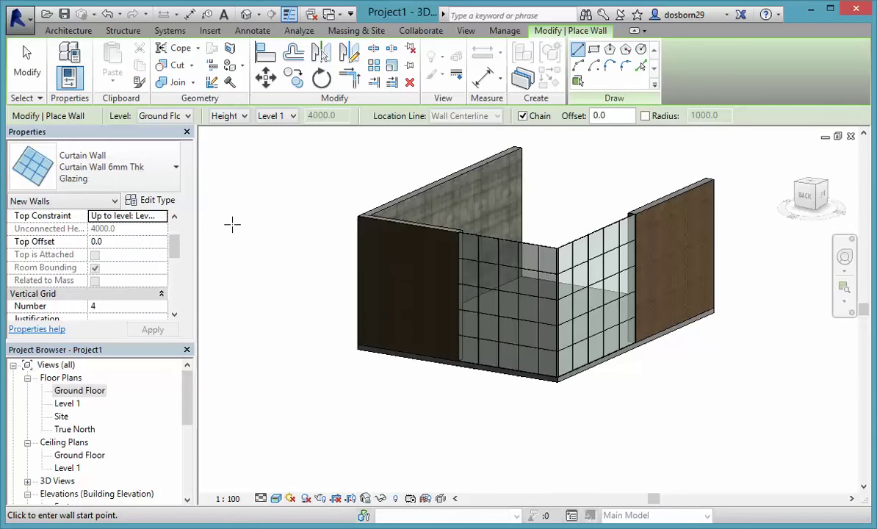
scroll(161, 230, "down", 2)
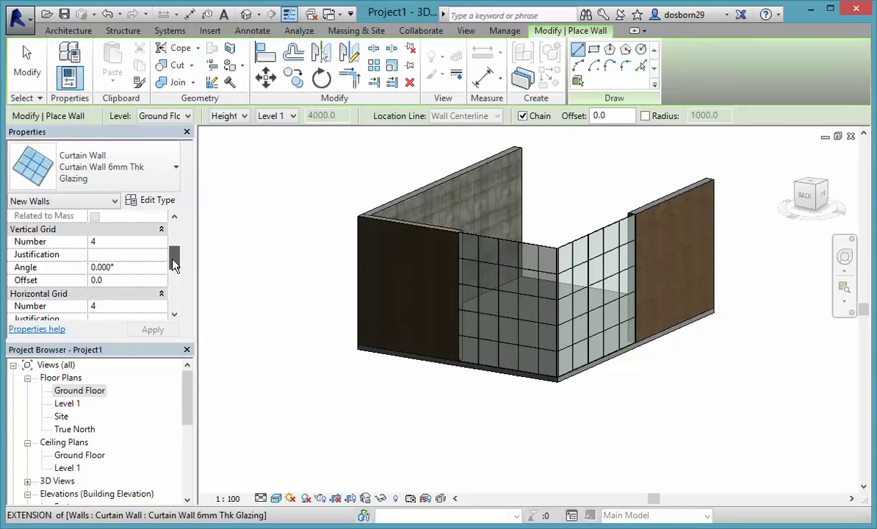
left_click(92, 242)
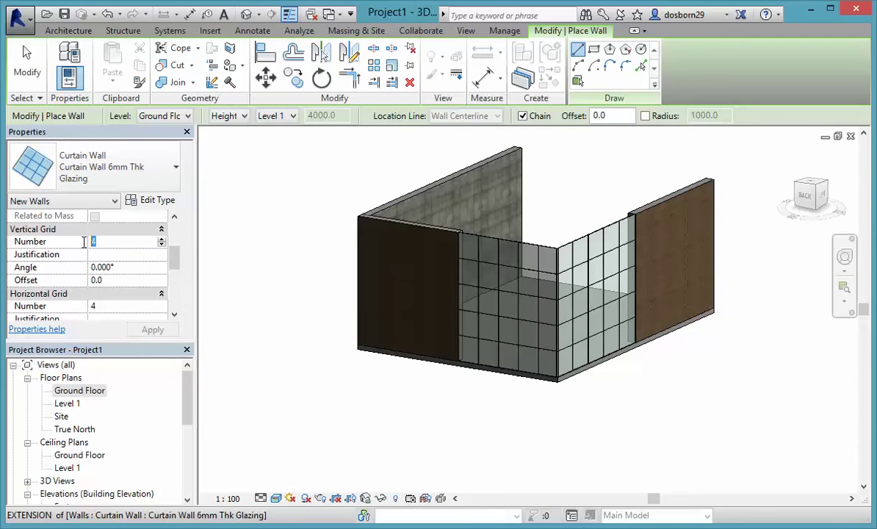
type("3")
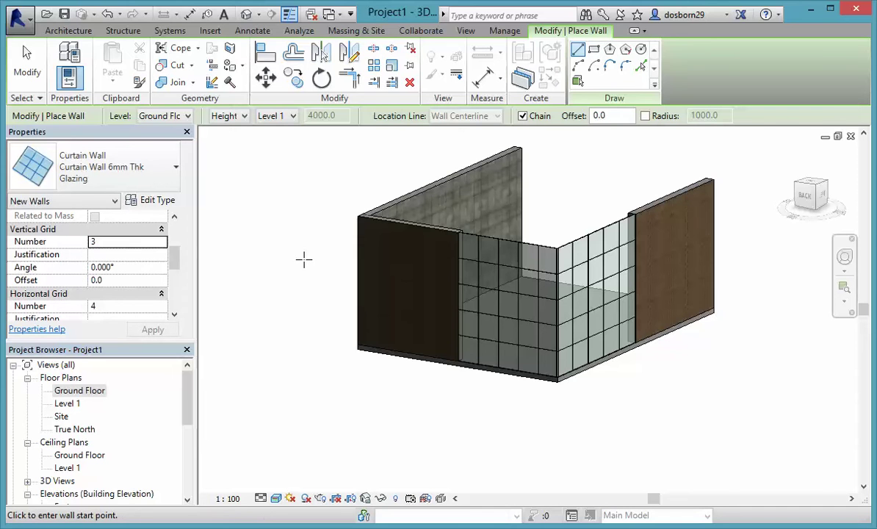
left_click(103, 307)
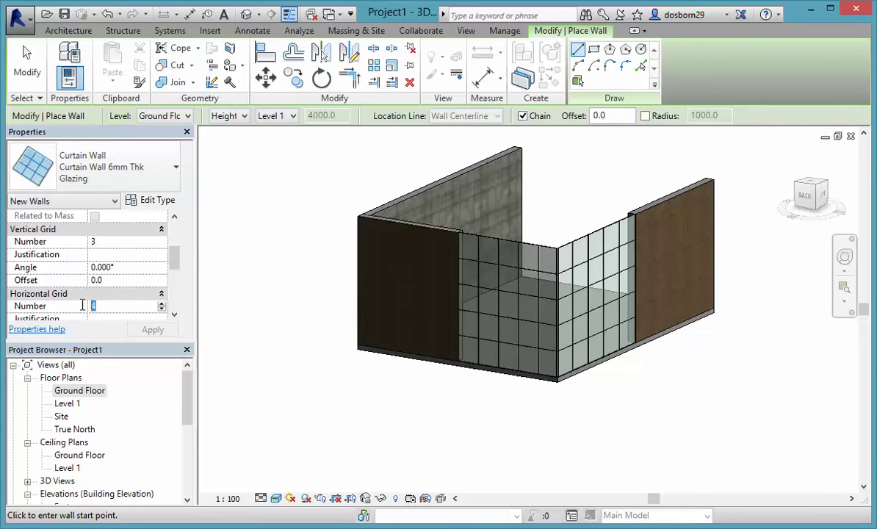
type("2")
left_click(152, 330)
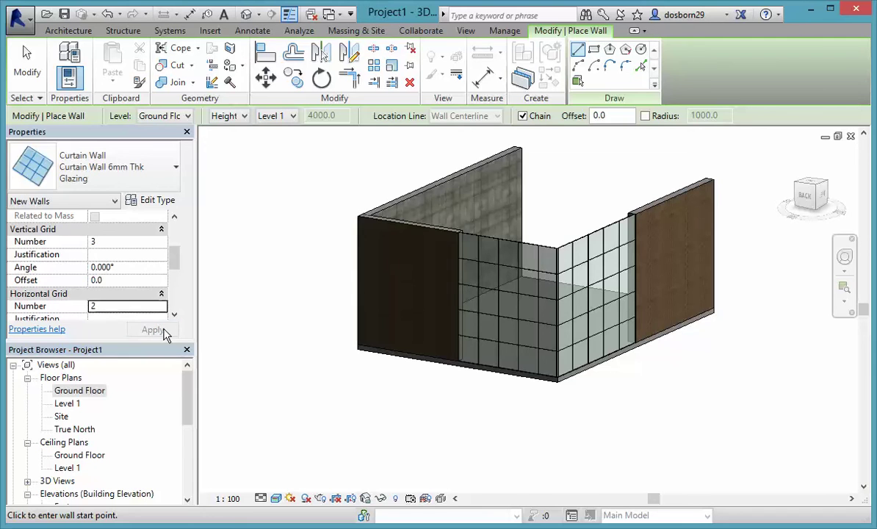
left_click(305, 306)
scroll(279, 305, "up", 2)
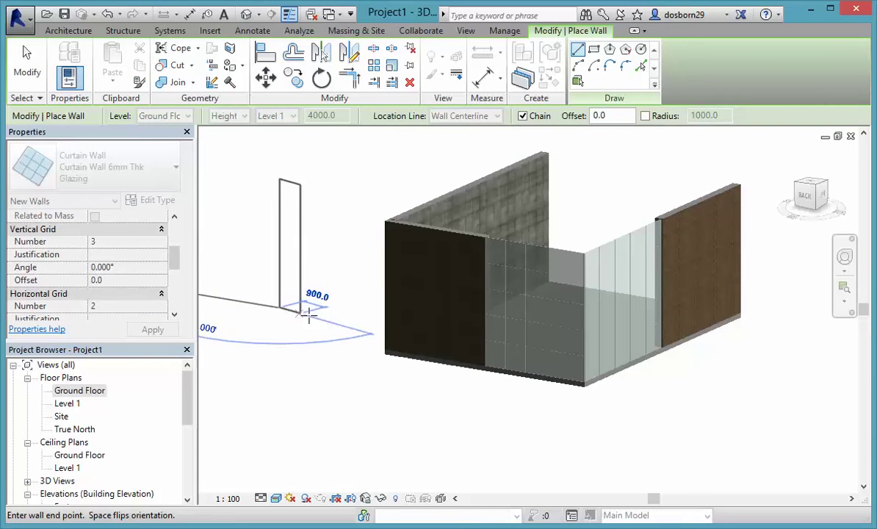
key("Escape")
key("Escape")
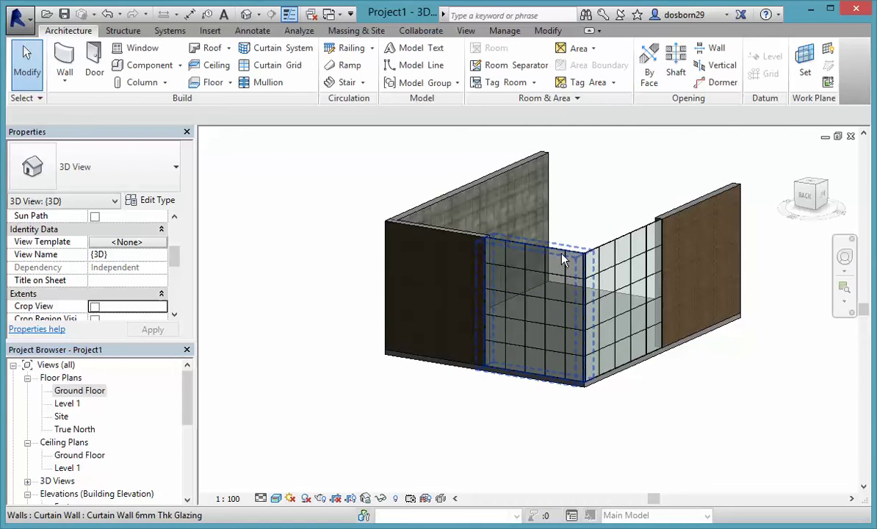
Set the back curtain wall's horizontal grid number to 3 and its vertical grid number to 2.
left_click(488, 276)
left_click_drag(174, 224, 173, 271)
left_click(108, 241)
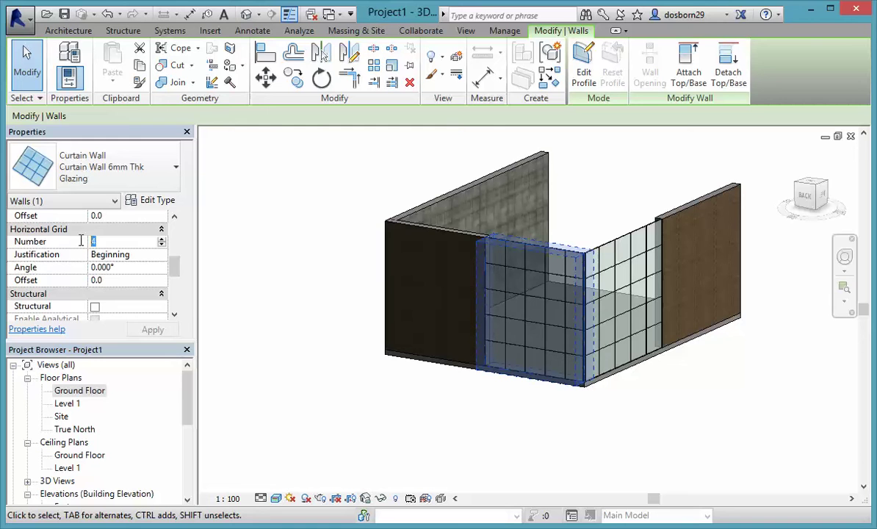
type("3")
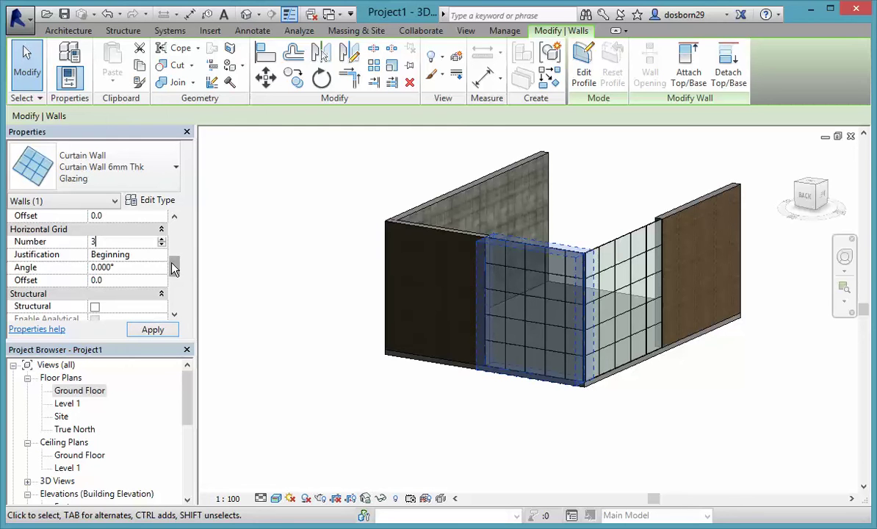
mouse_move(174, 254)
left_mouse_down()
mouse_move(175, 234)
mouse_move(173, 257)
left_mouse_up()
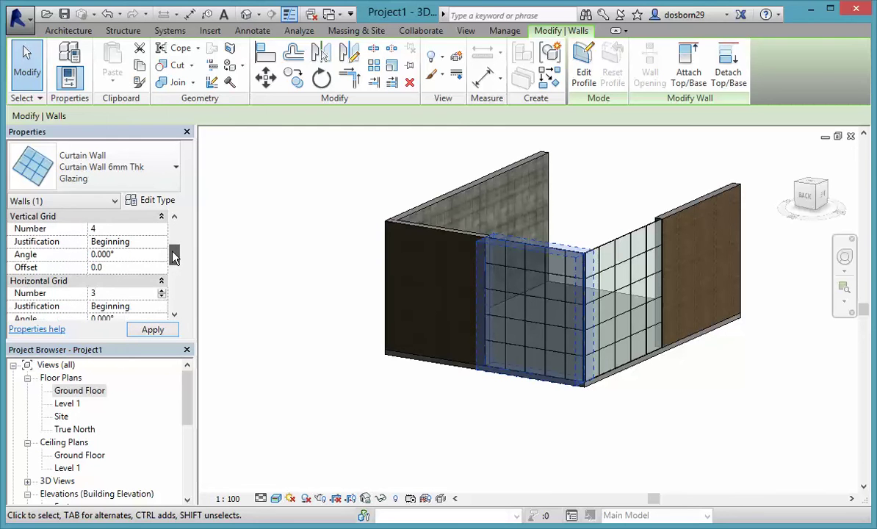
left_click(104, 228)
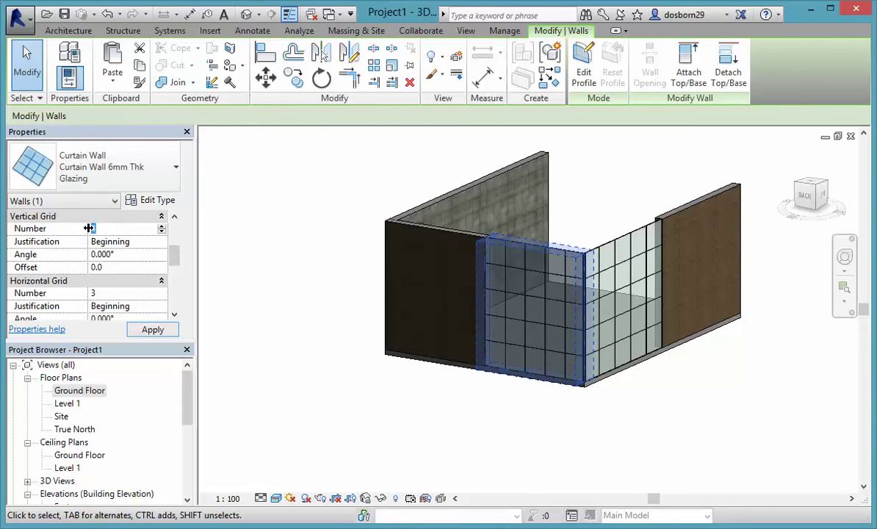
key("Return")
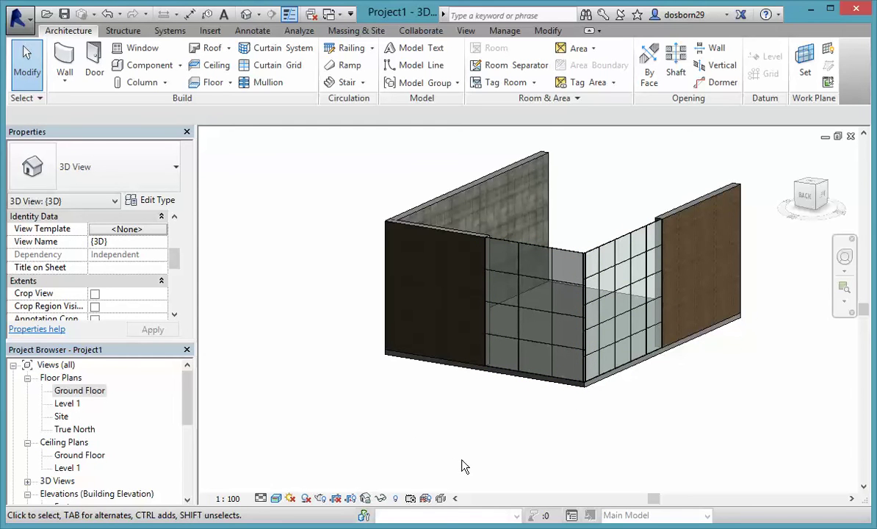
Open the Ground Floor plan and start a new wall using the Storefront curtain wall type.
middle_click_drag(464, 466, 239, 446, "shift")
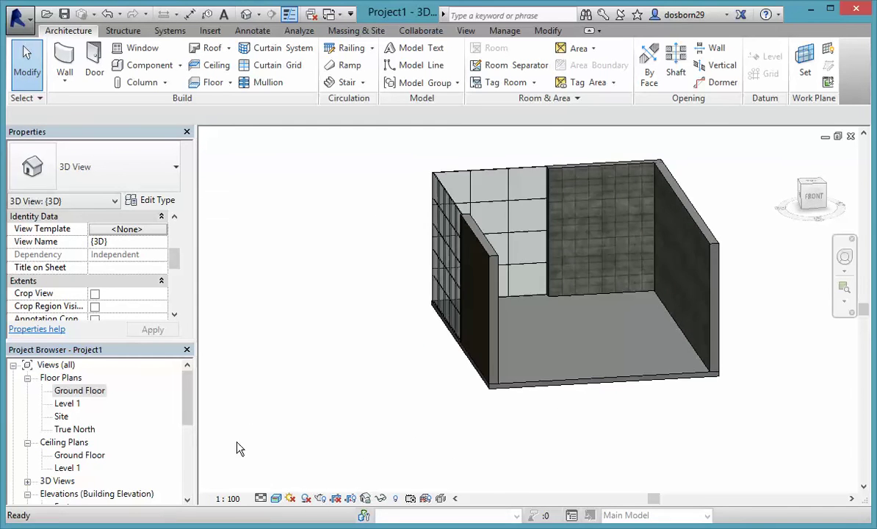
left_click(68, 390)
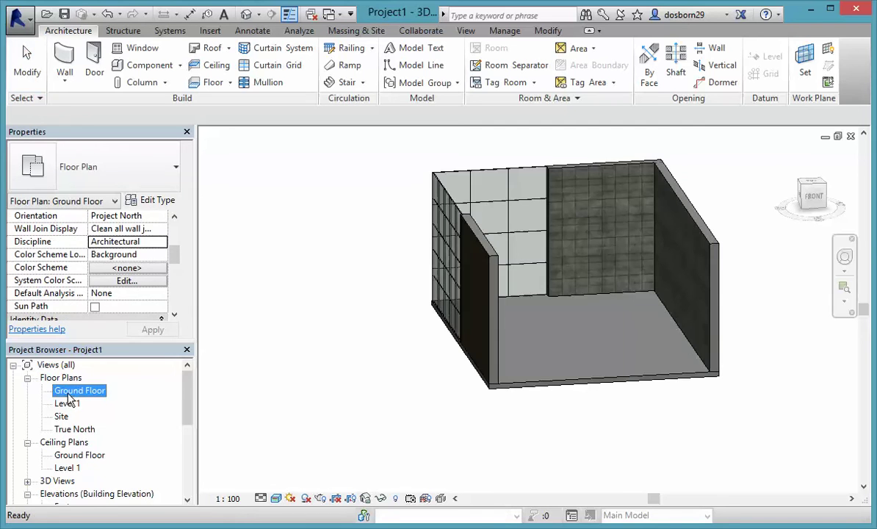
double_click(68, 392)
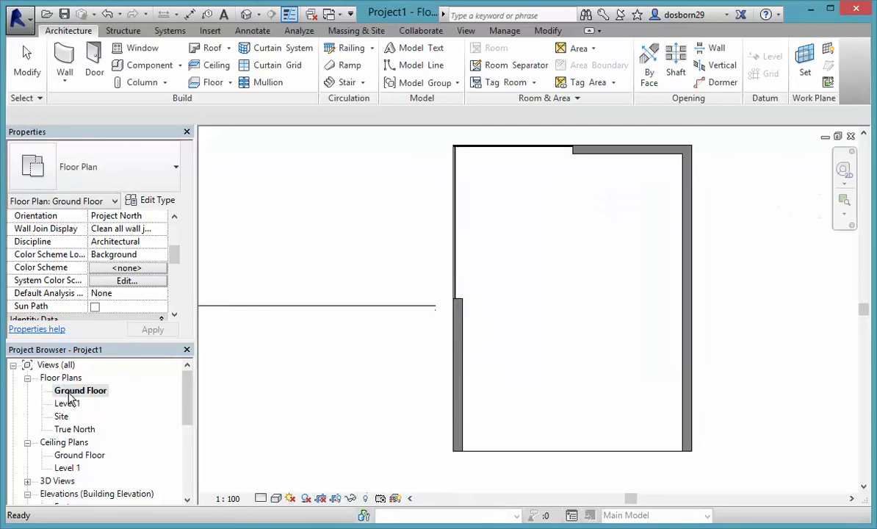
left_click(64, 80)
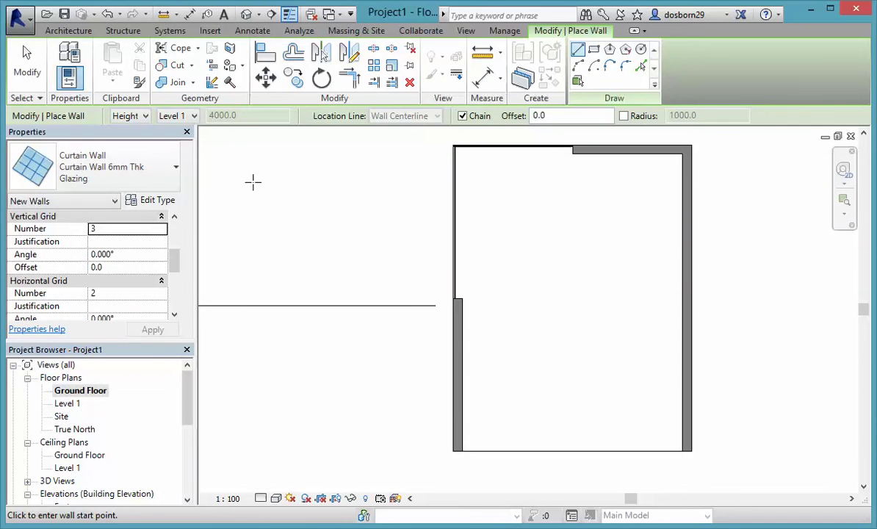
left_click(164, 158)
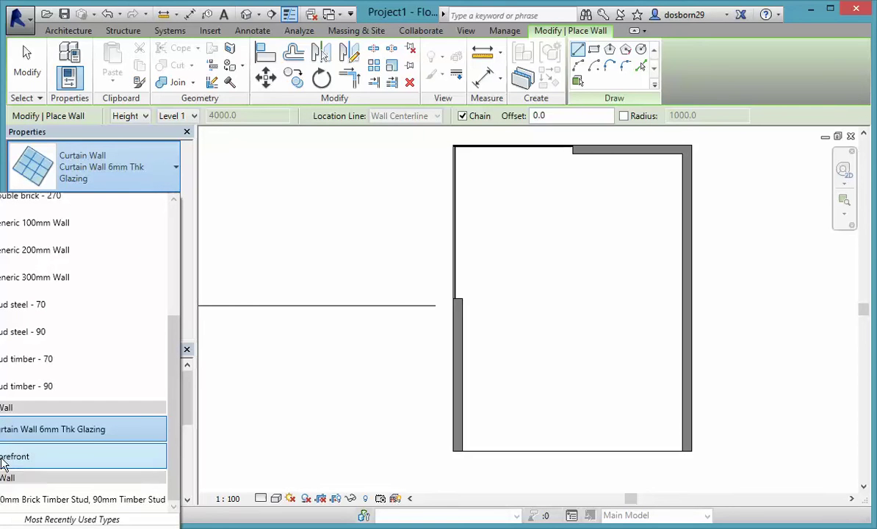
left_click(5, 459)
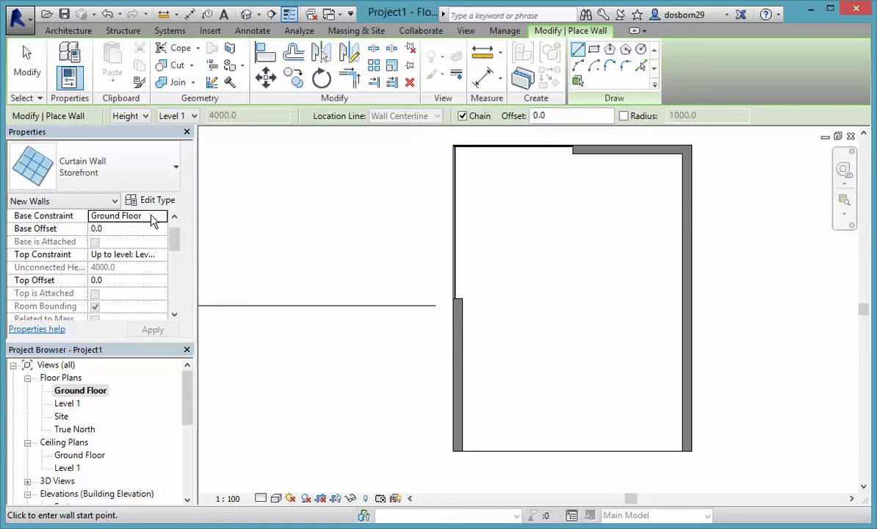
Set the new Storefront wall's top constraint to Unconnected and its unconnected height to 3000.
left_click(154, 255)
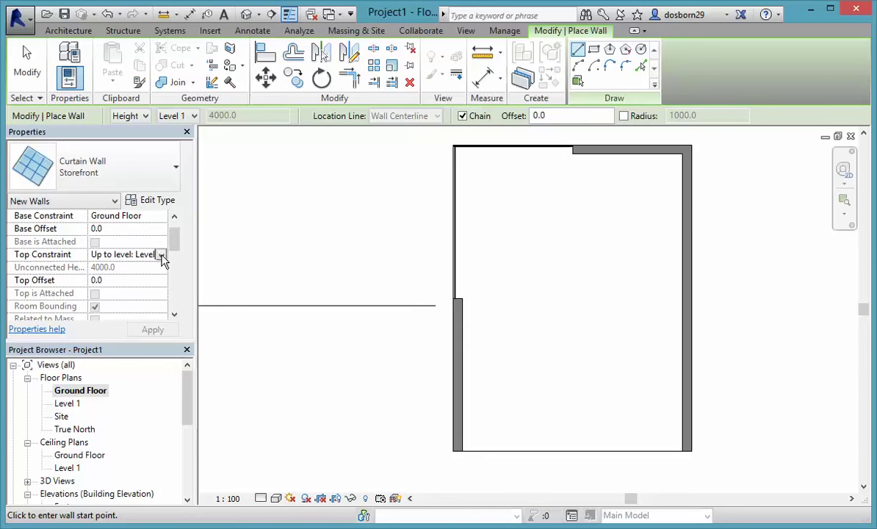
left_click(161, 255)
left_click(114, 268)
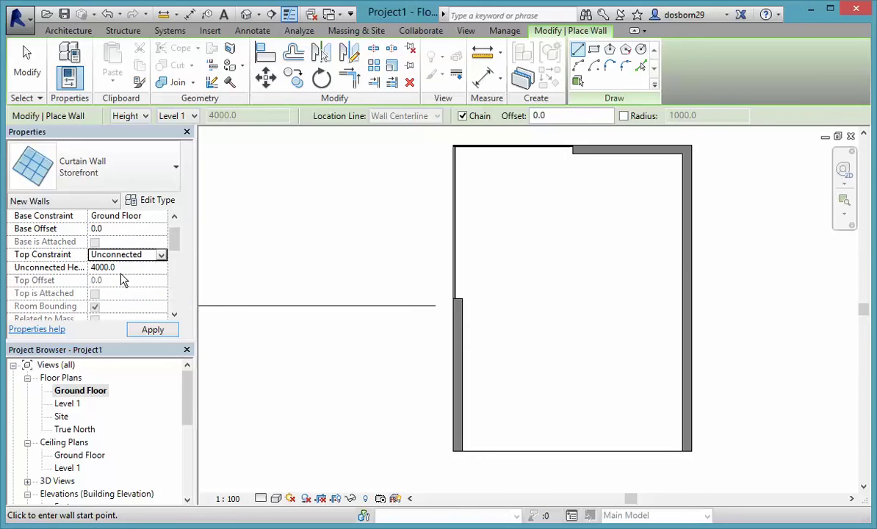
left_click(127, 267)
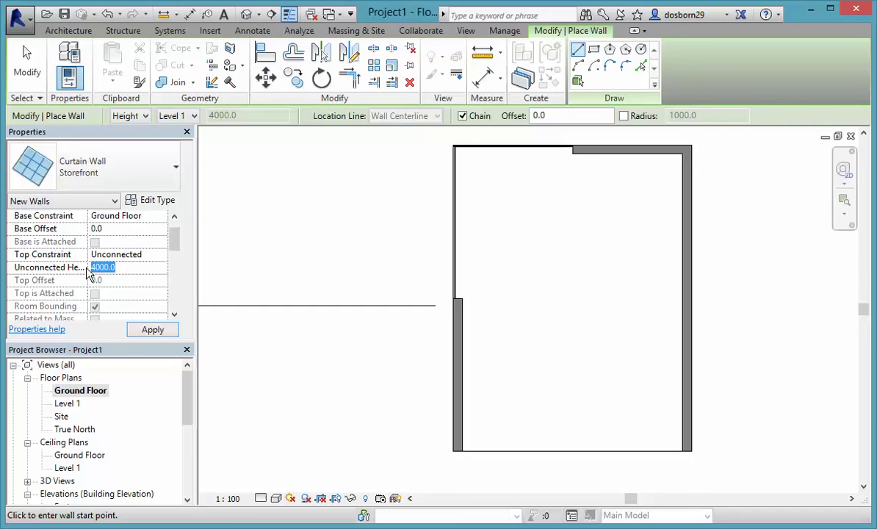
type("300")
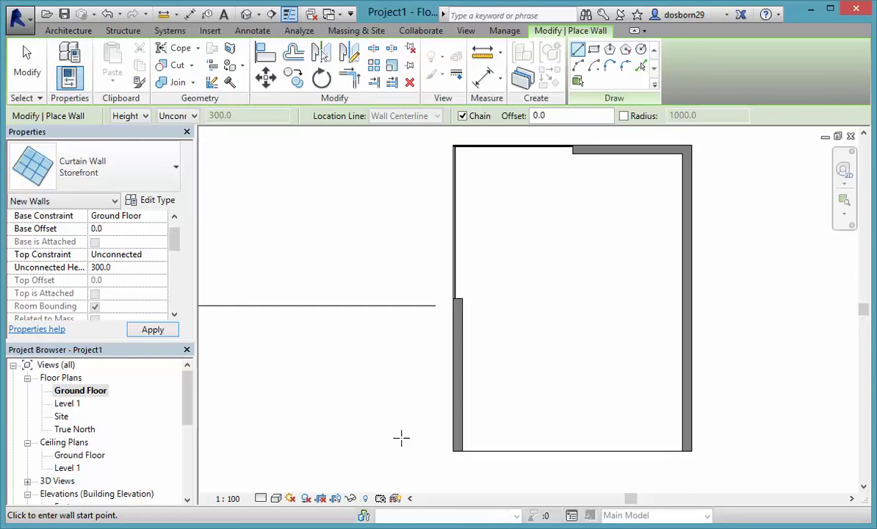
left_click(123, 268)
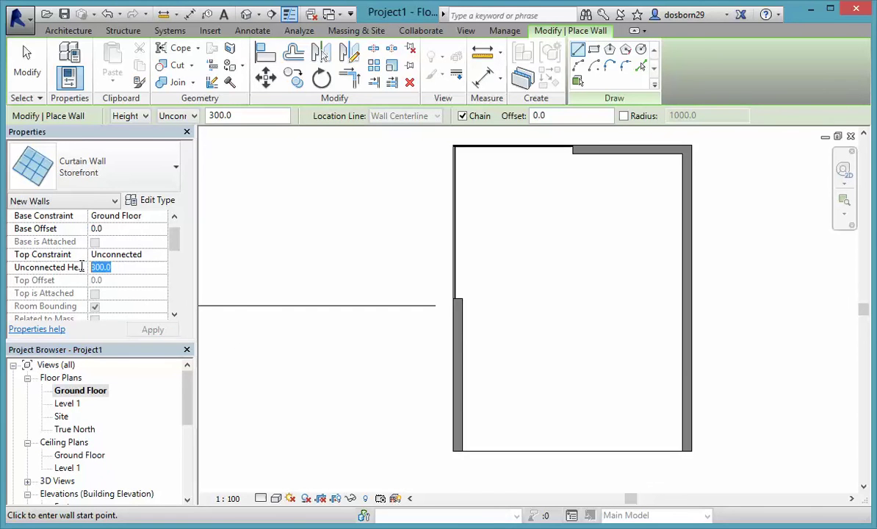
type("3000")
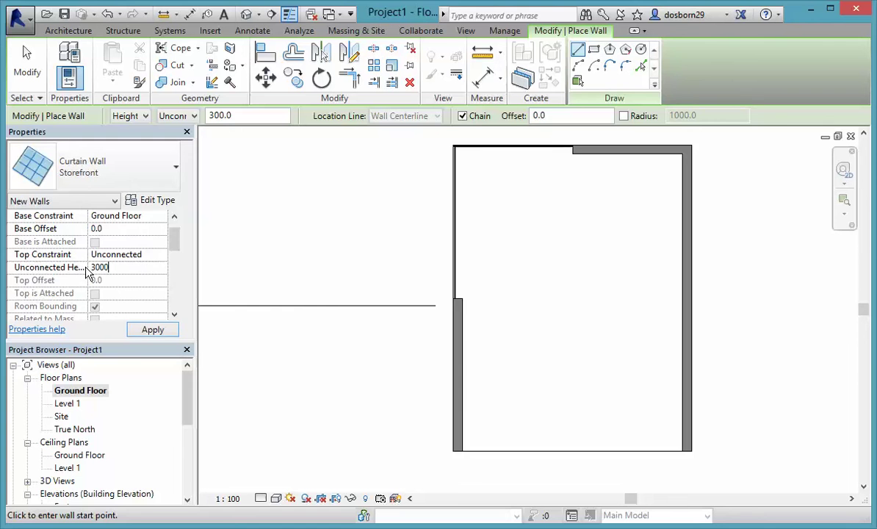
left_click(292, 357)
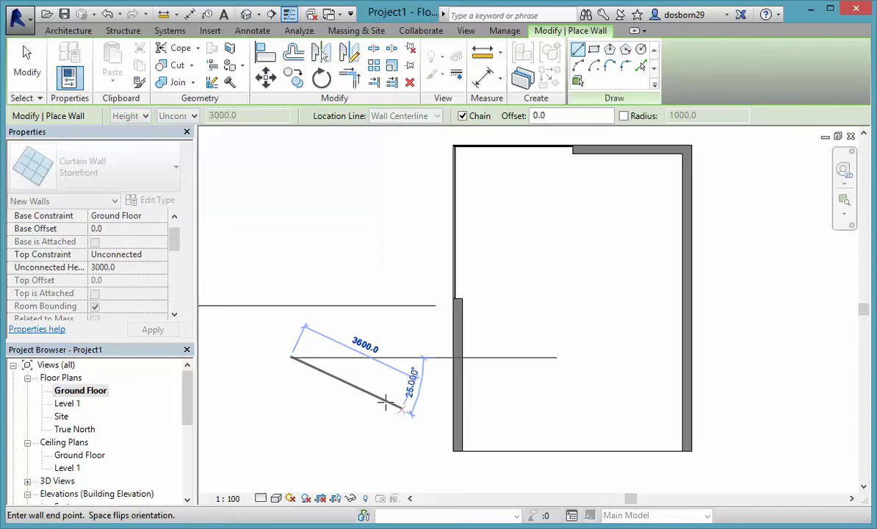
key("Escape")
key("Escape")
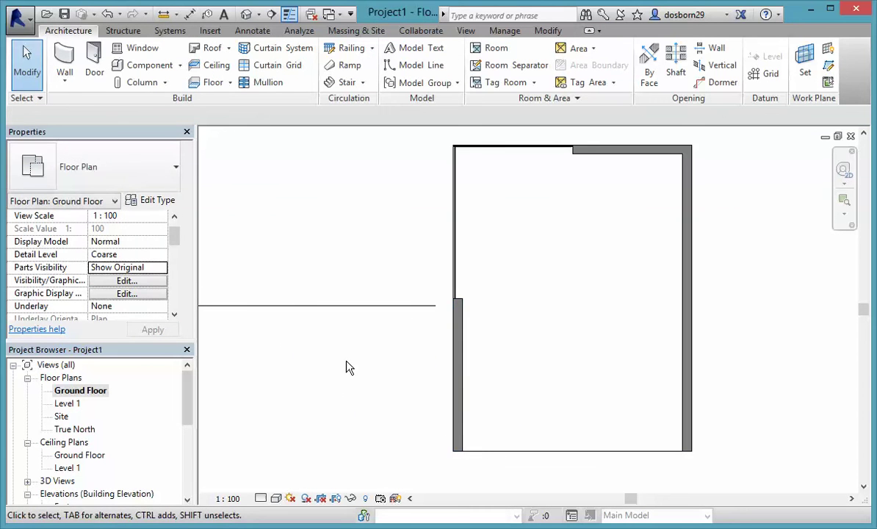
left_click(74, 62)
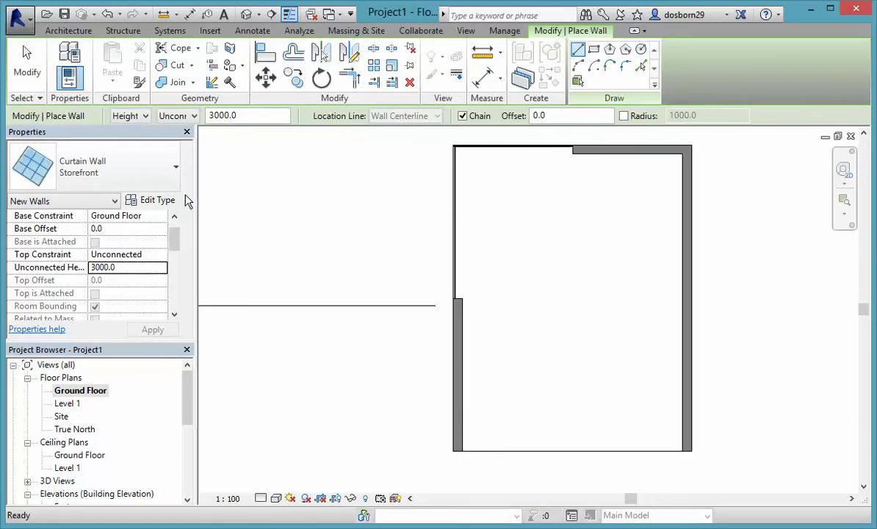
left_click(461, 451)
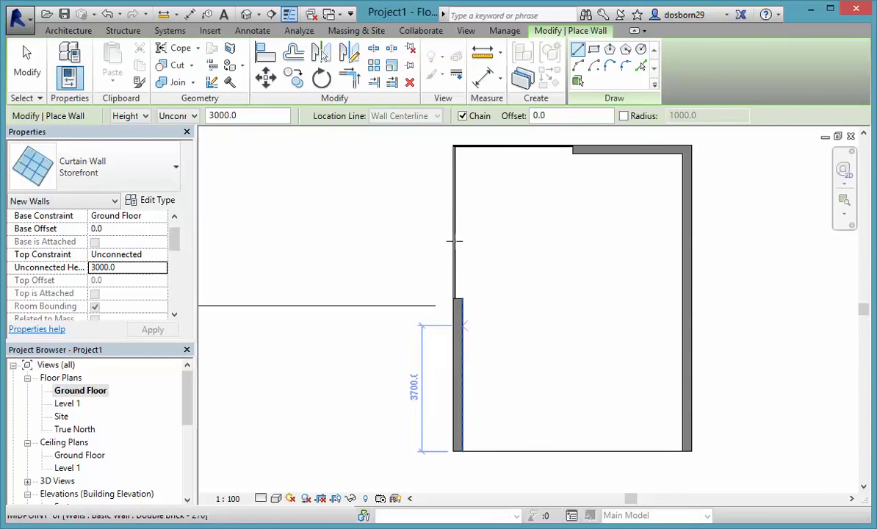
key("Escape")
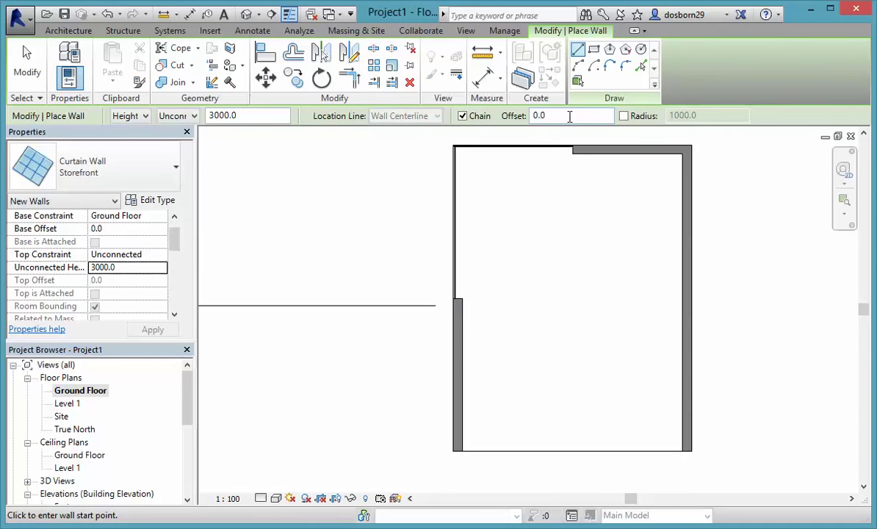
Draw the Storefront wall straight across the open front edge, between the inner faces of the two side walls.
left_click(461, 450)
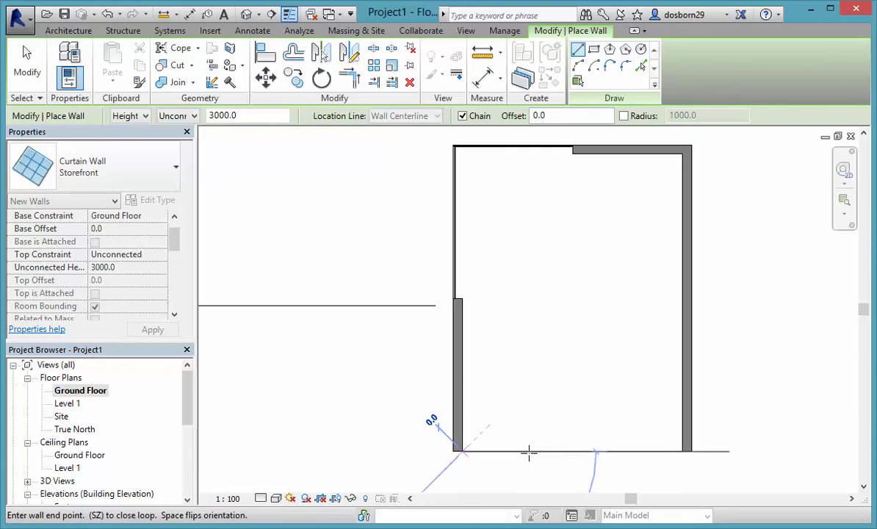
left_click(682, 451)
key("Escape")
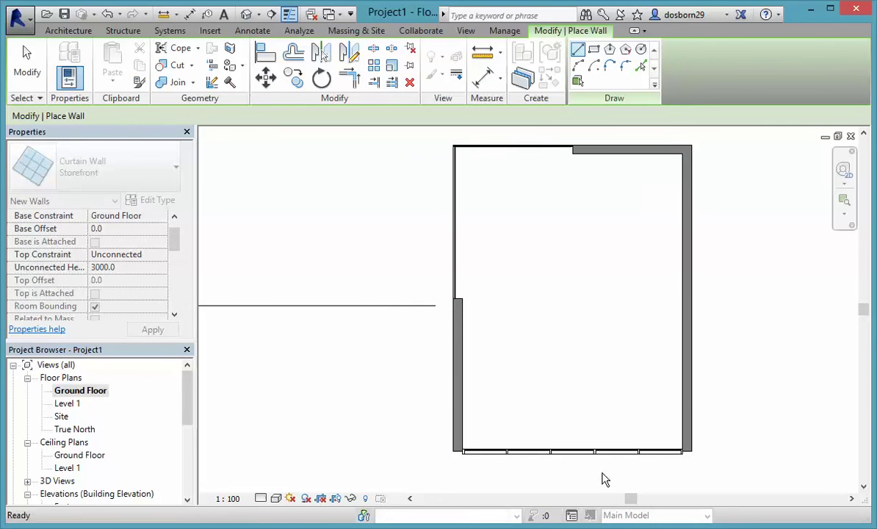
key("Escape")
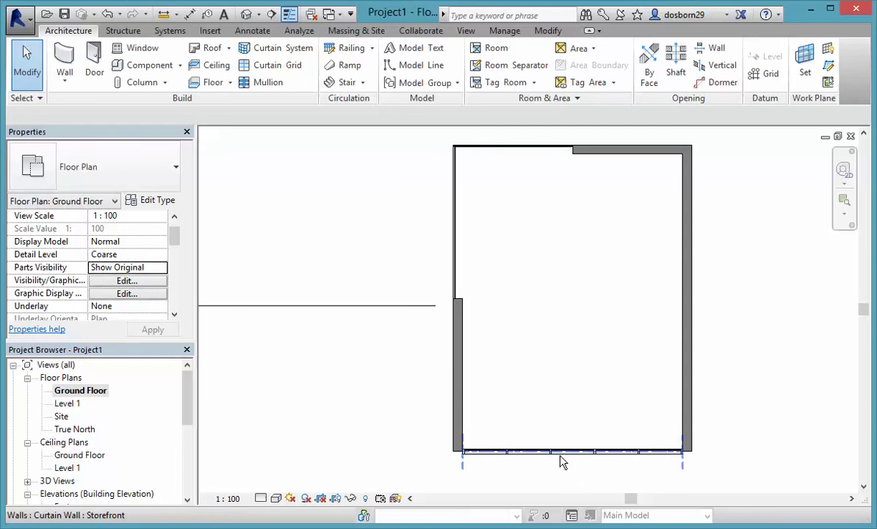
Flip the orientation of the Storefront wall on the front edge.
left_click(564, 458)
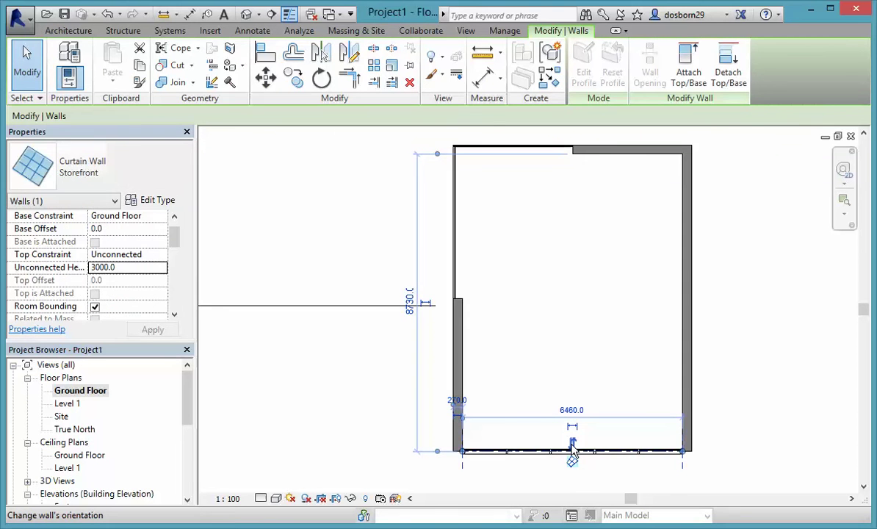
left_click(537, 478)
scroll(538, 478, "up", 5)
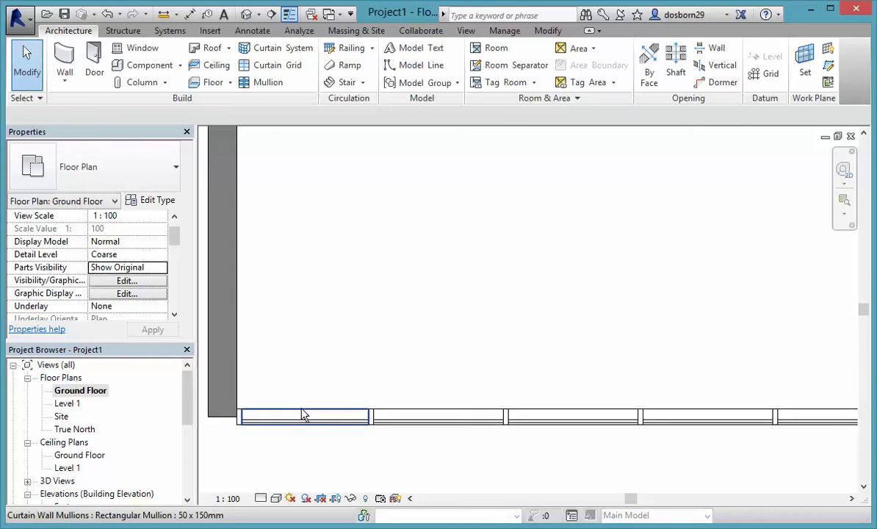
scroll(359, 460, "down", 2)
Set the Storefront wall's base offset to -100.
left_click(386, 439)
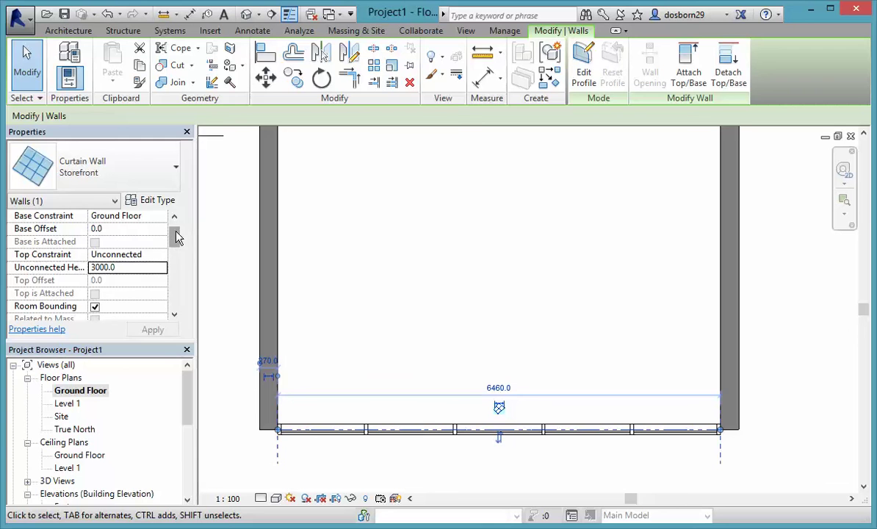
left_click(113, 229)
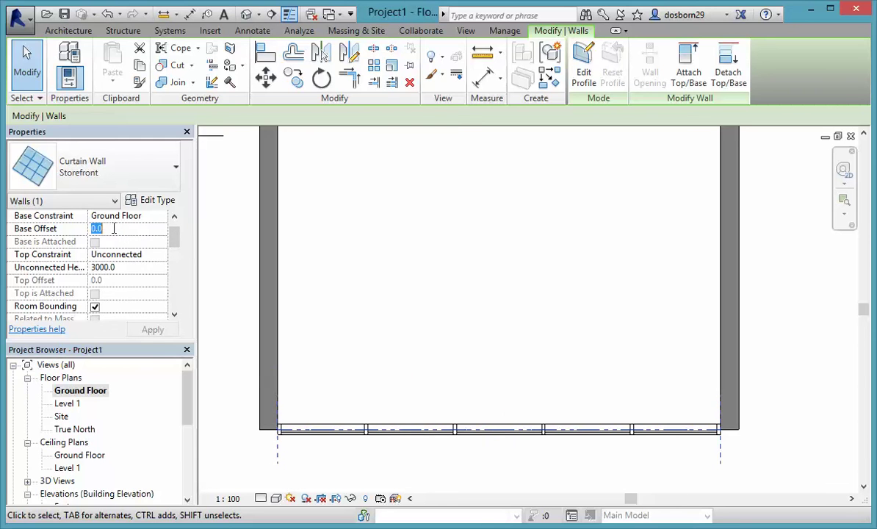
left_click(121, 228)
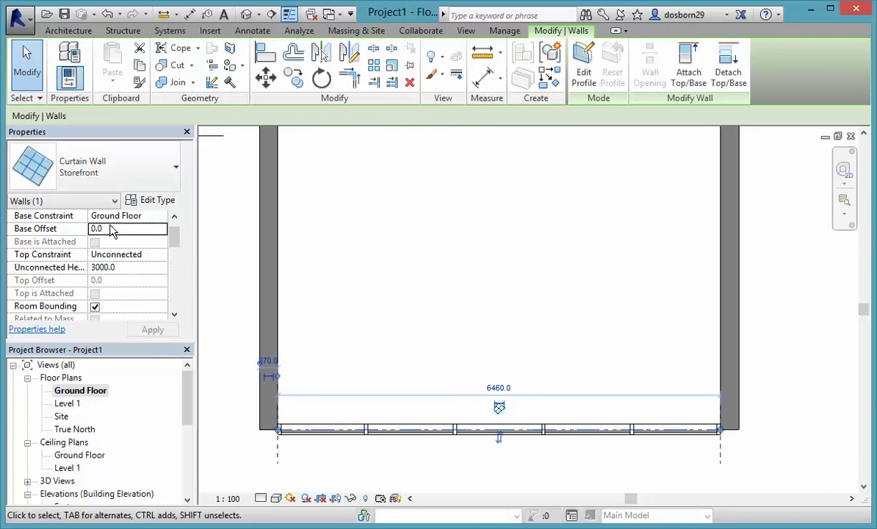
left_click(112, 228)
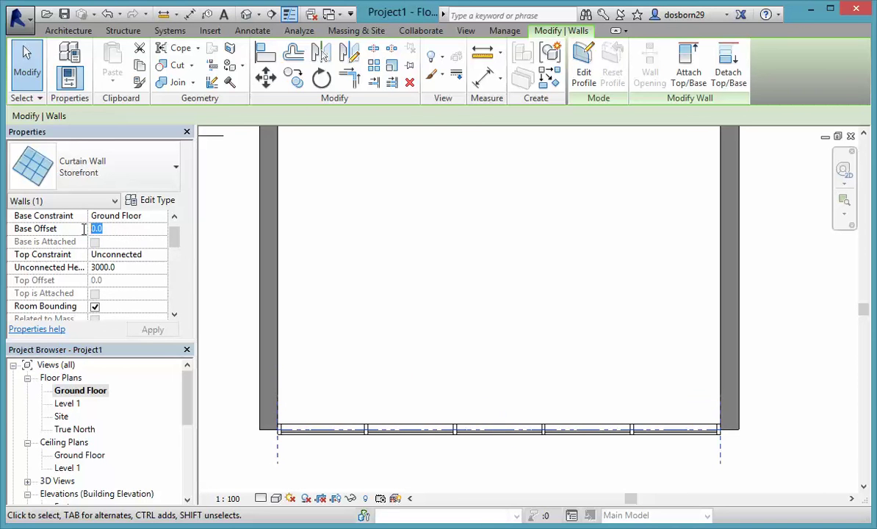
type("-10")
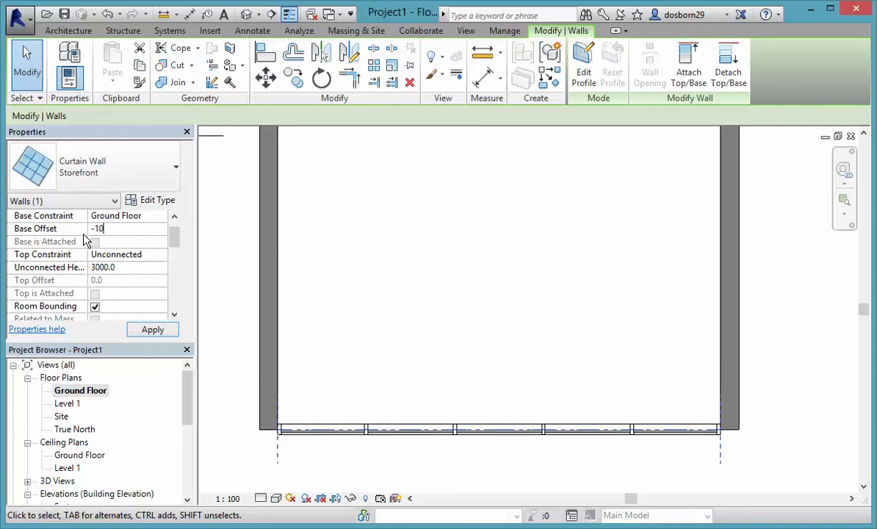
type("0")
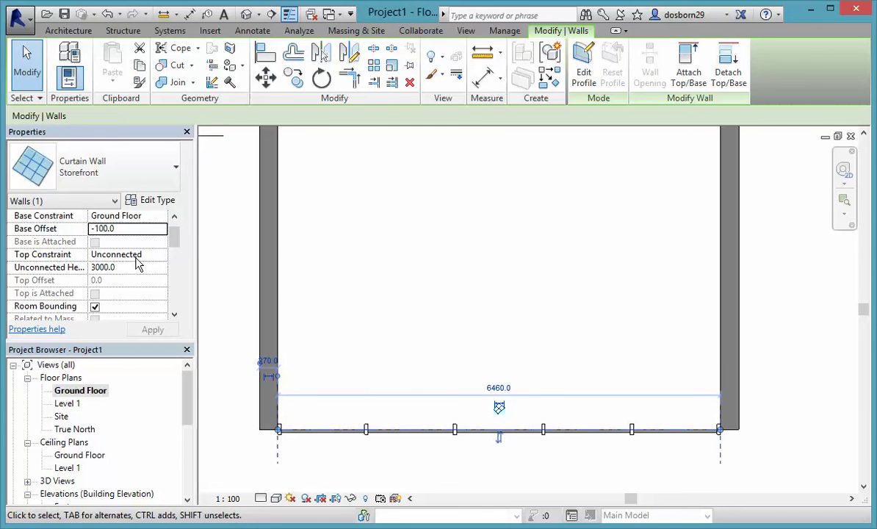
Reset the Storefront wall's base offset to 0 and deselect the wall.
left_click(125, 229)
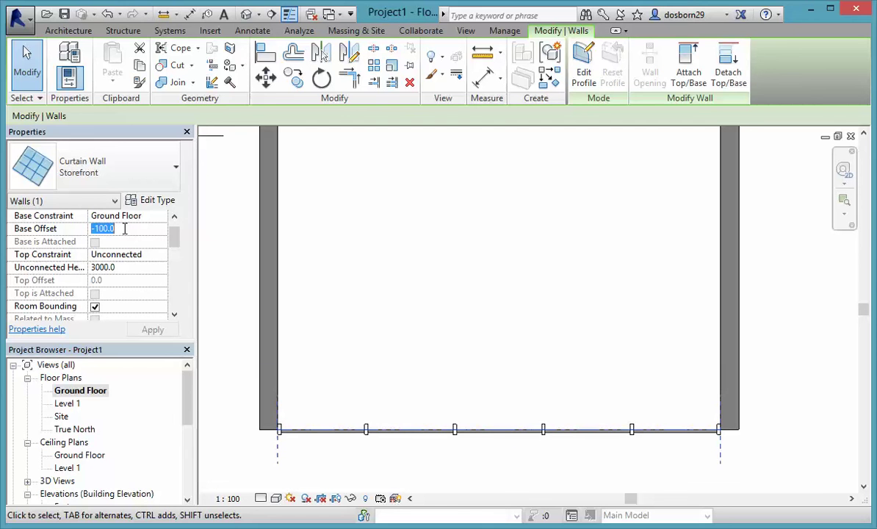
type("0")
left_click(202, 270)
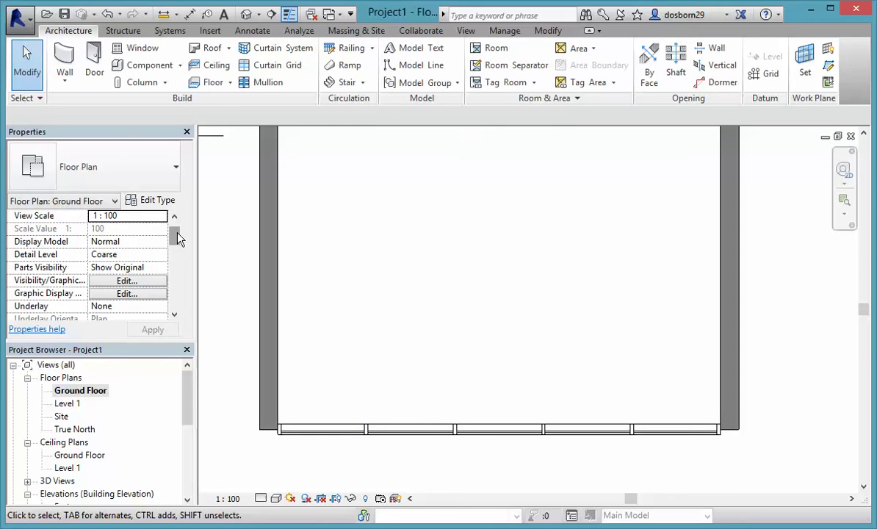
Move the Storefront wall about 80 mm inward so its outer face sits flush with the front ends of the side walls.
scroll(174, 230, "up", 1)
left_click(345, 426)
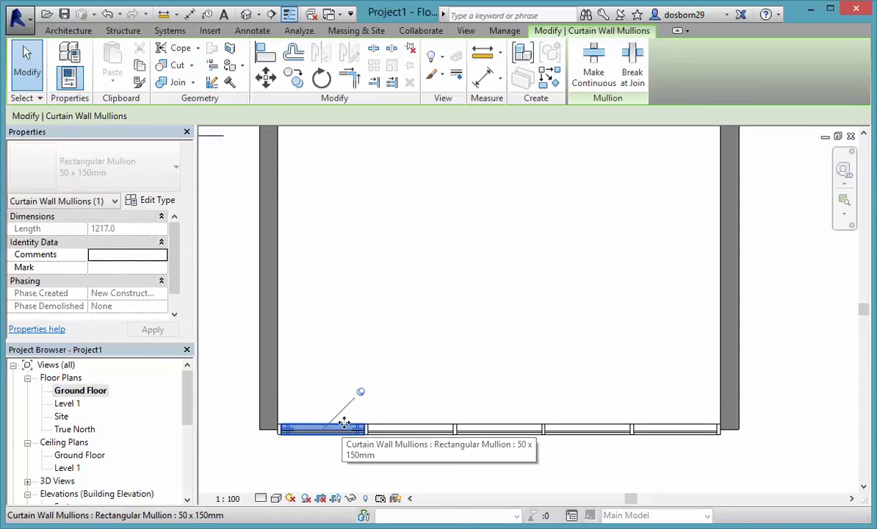
left_click(386, 429)
left_click(422, 463)
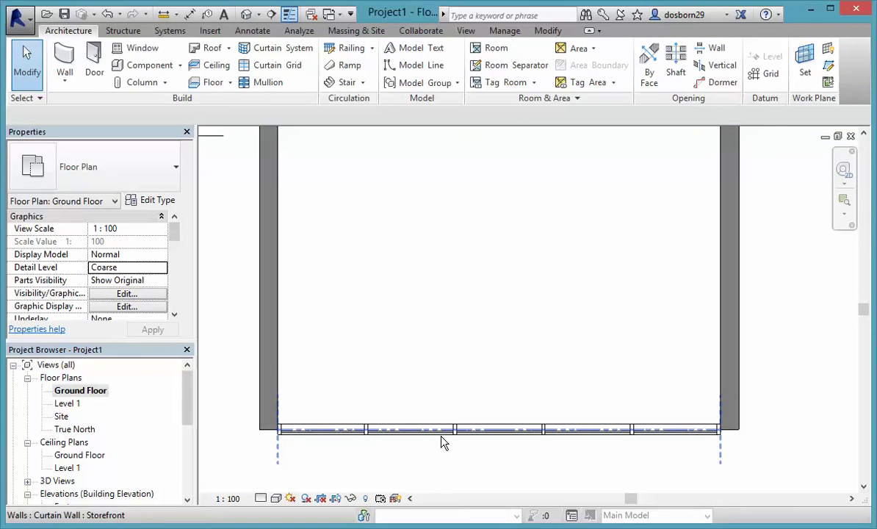
left_click(429, 439)
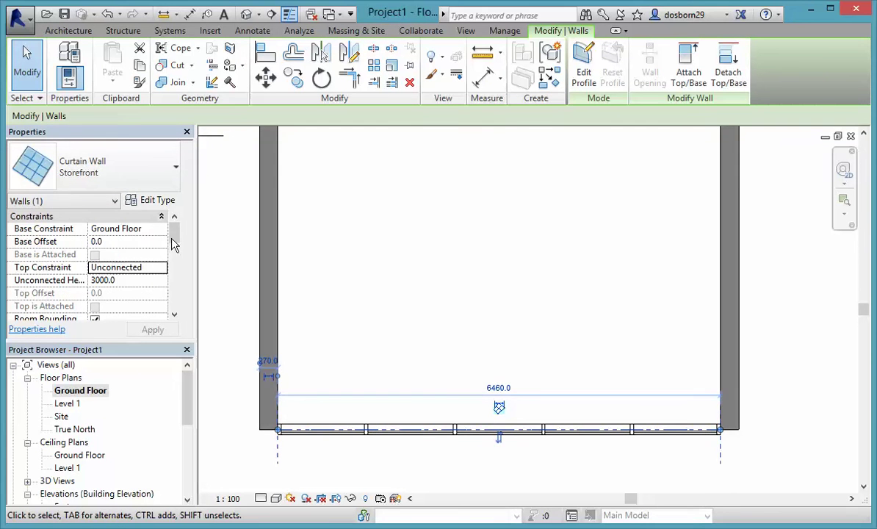
left_click_drag(176, 243, 175, 274)
left_click(236, 281)
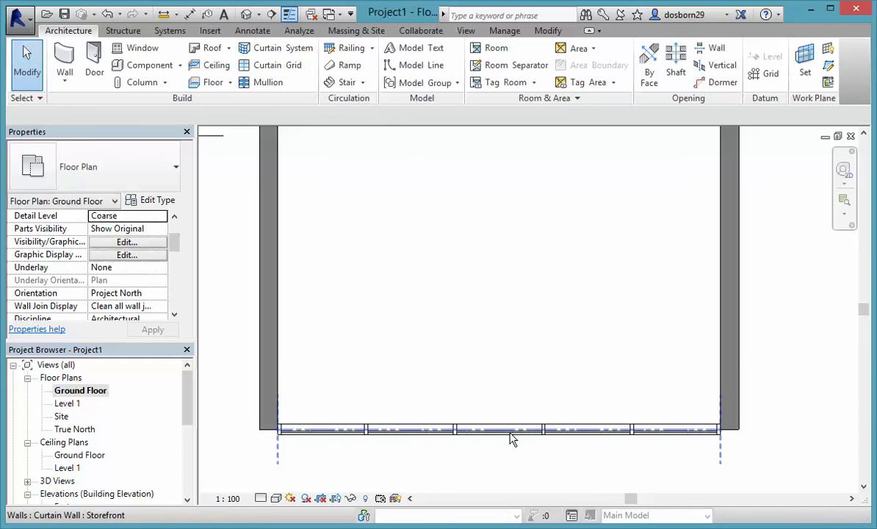
left_click(463, 440)
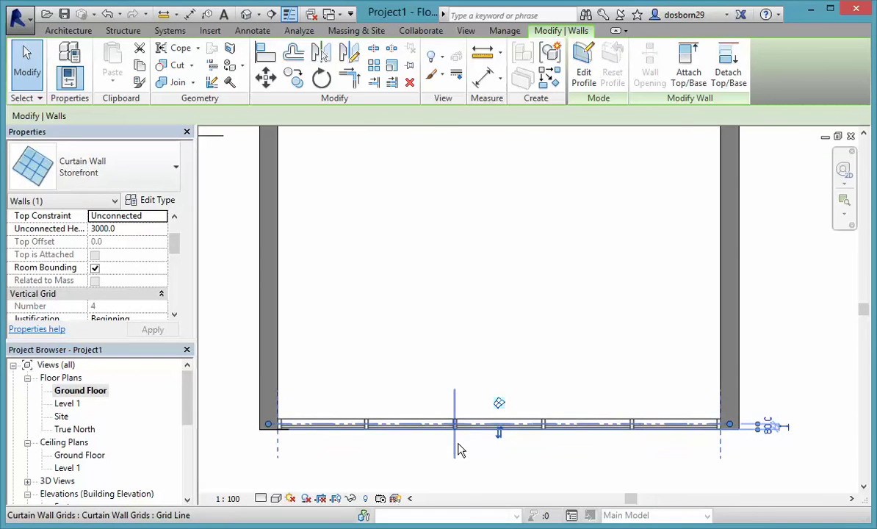
left_click(234, 363)
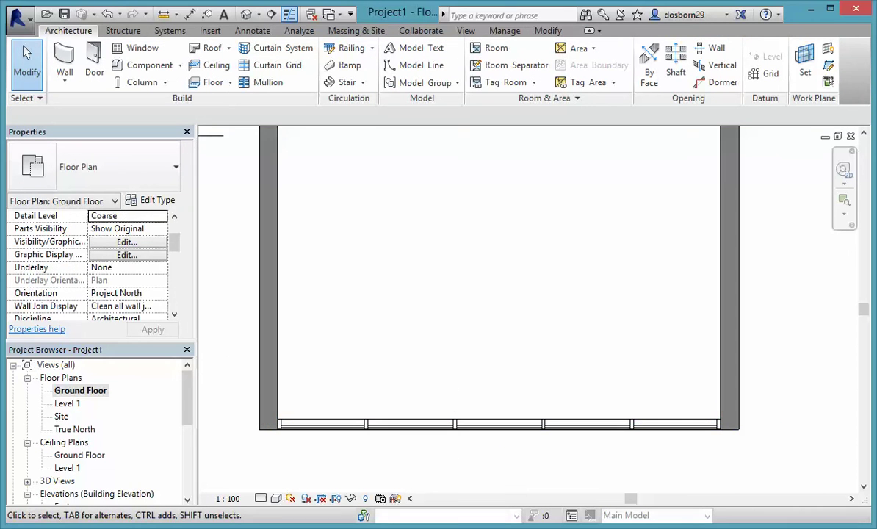
Open the default 3D view, examine the front Storefront wall and its vertical and horizontal grid properties, and deselect it.
left_click(246, 14)
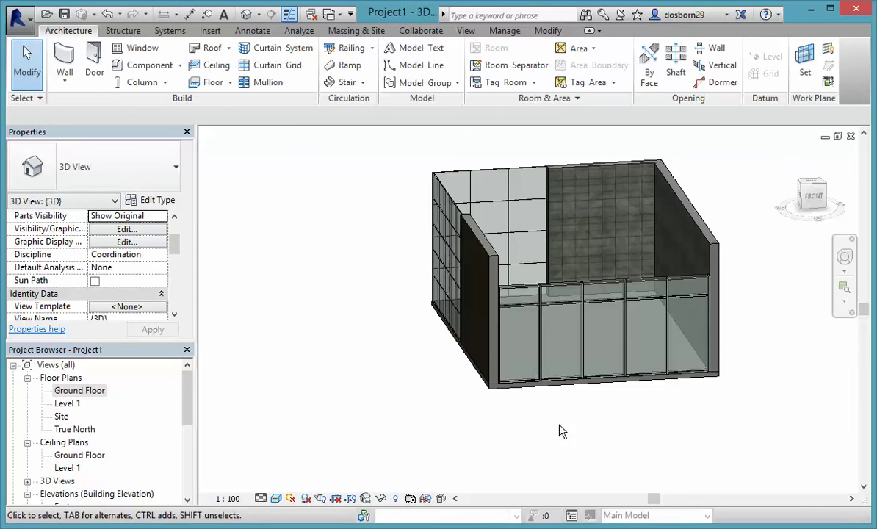
middle_click_drag(587, 430, 462, 392, "shift")
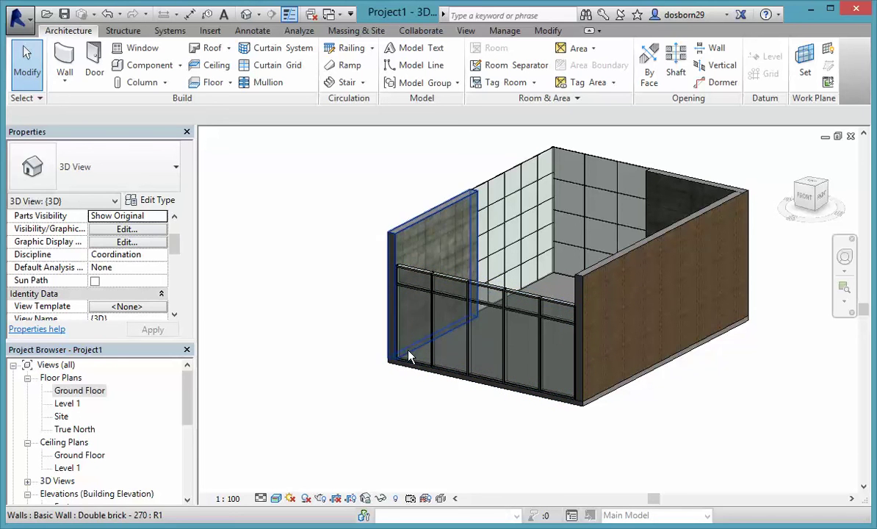
left_click(443, 283)
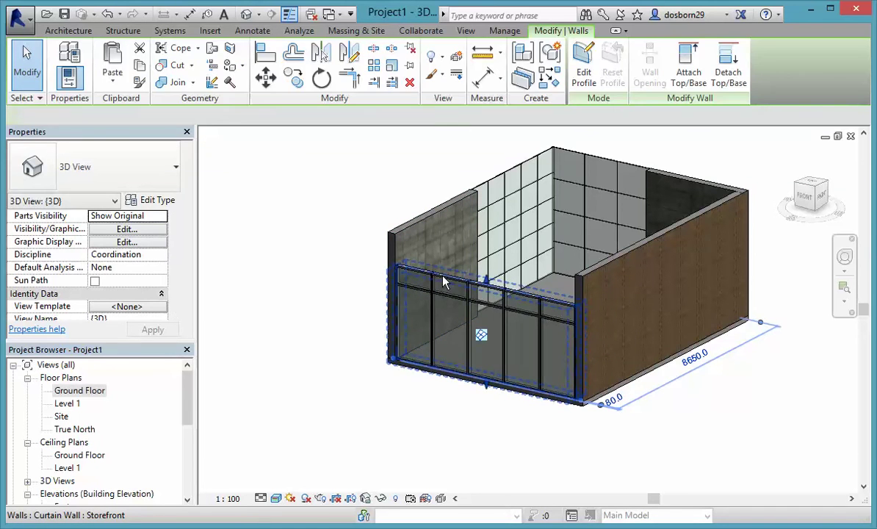
left_click_drag(176, 243, 182, 268)
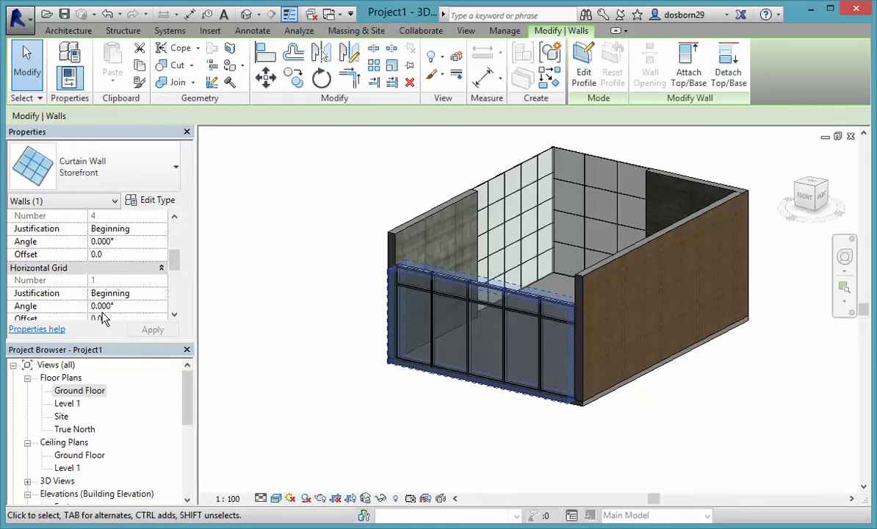
mouse_move(175, 266)
left_mouse_down()
mouse_move(173, 299)
mouse_move(173, 247)
mouse_move(172, 269)
left_mouse_up()
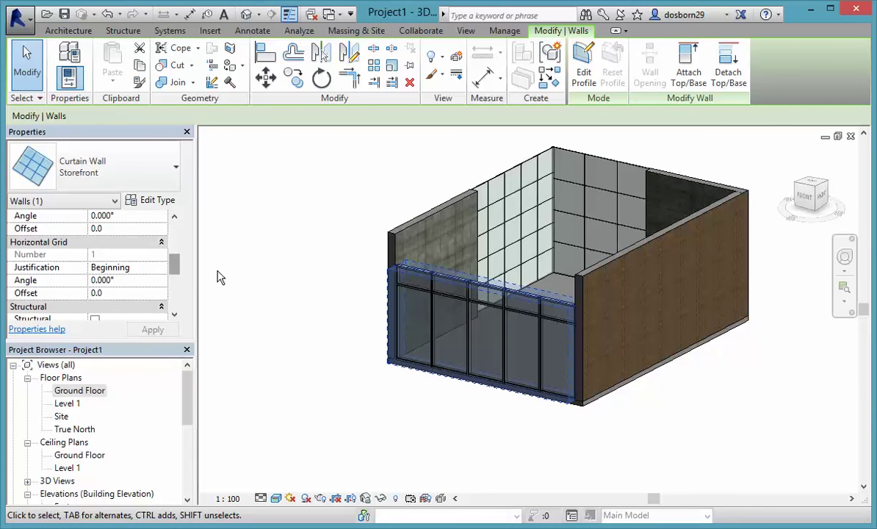
left_click(443, 361)
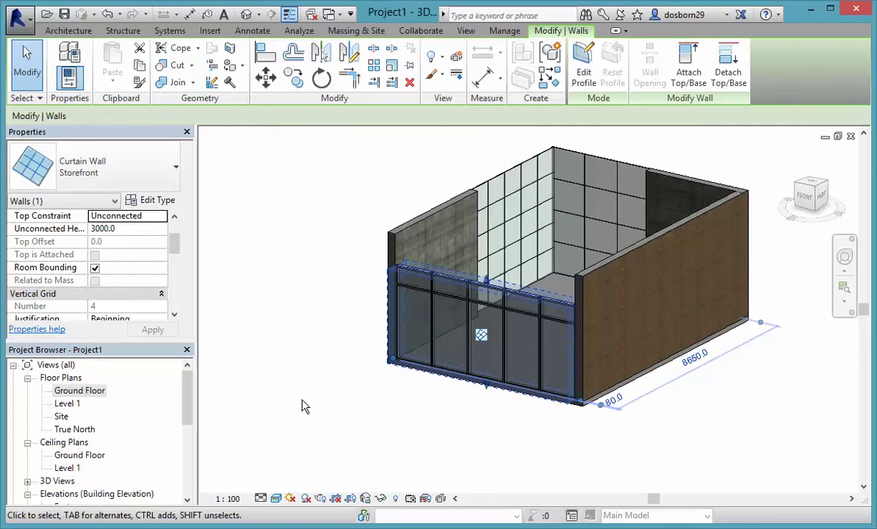
left_click(279, 415)
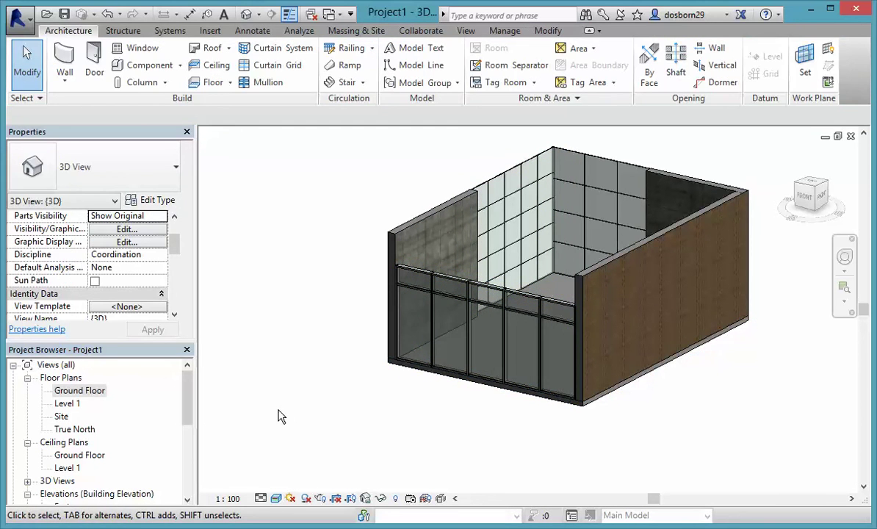